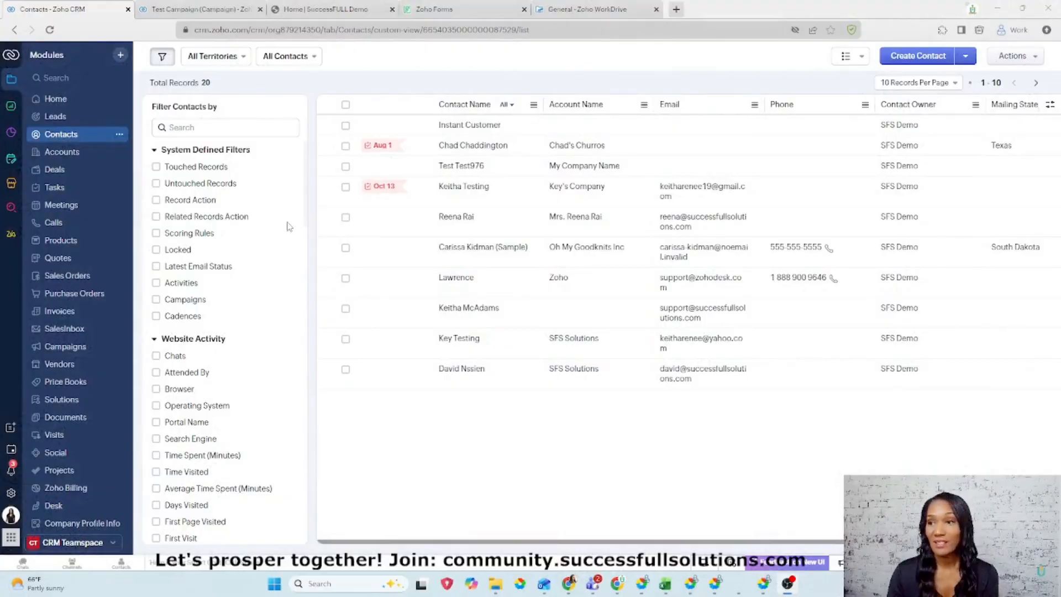
# Open the Leads Score rule in the Scoring Rules setup, review its criteria and available actions, and return to the rule list.
pyautogui.click(11, 492)
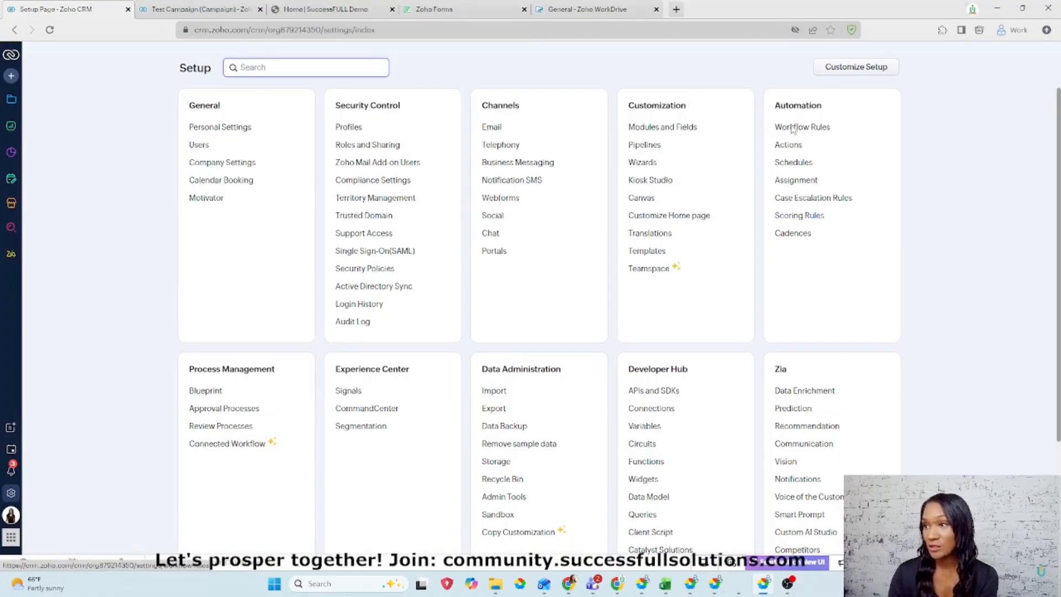
pyautogui.click(813, 218)
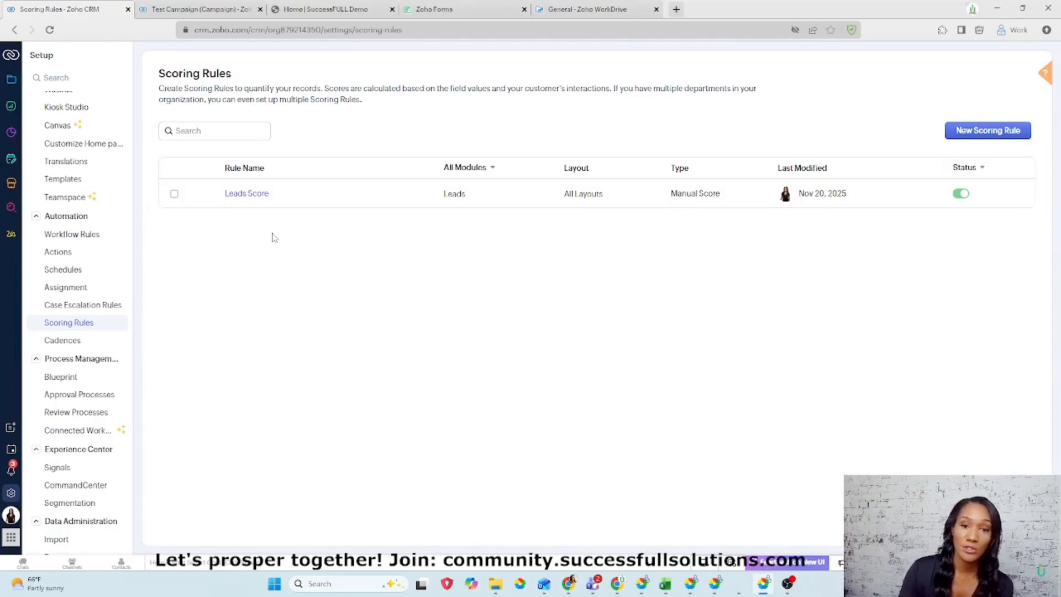
pyautogui.click(243, 194)
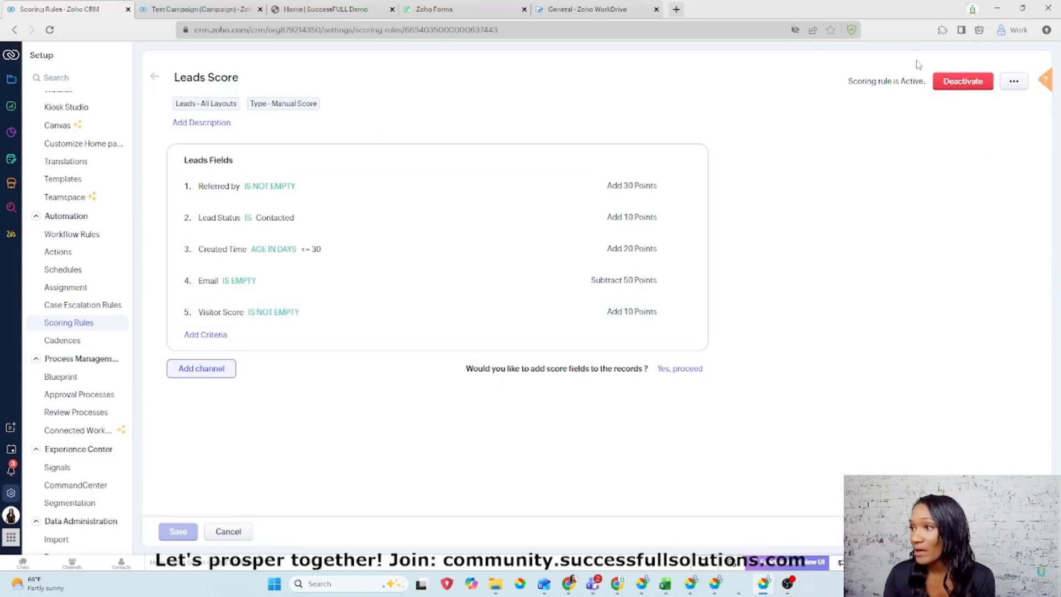
pyautogui.click(1014, 83)
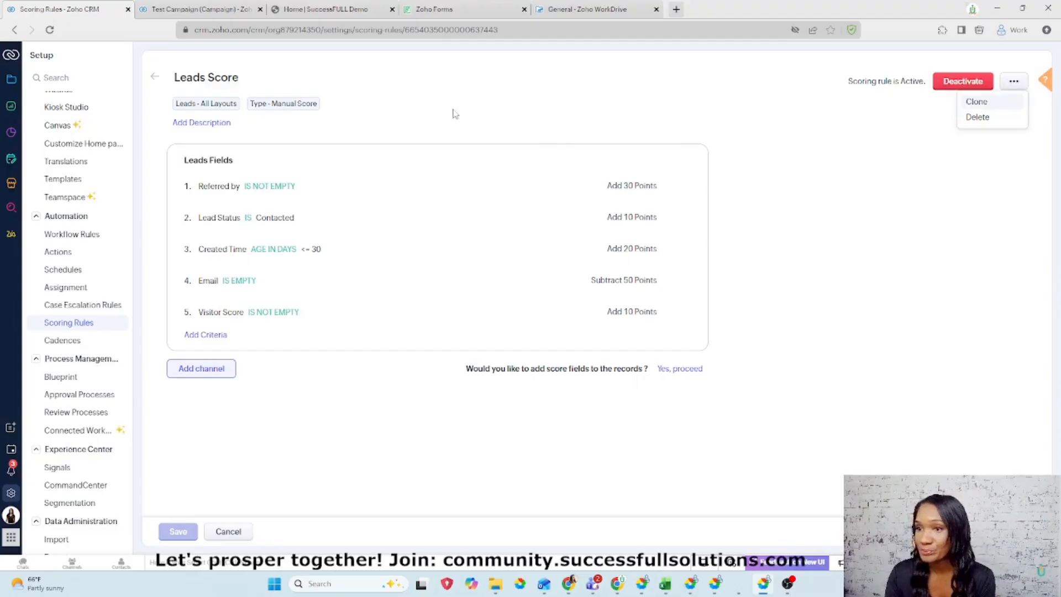
pyautogui.click(224, 532)
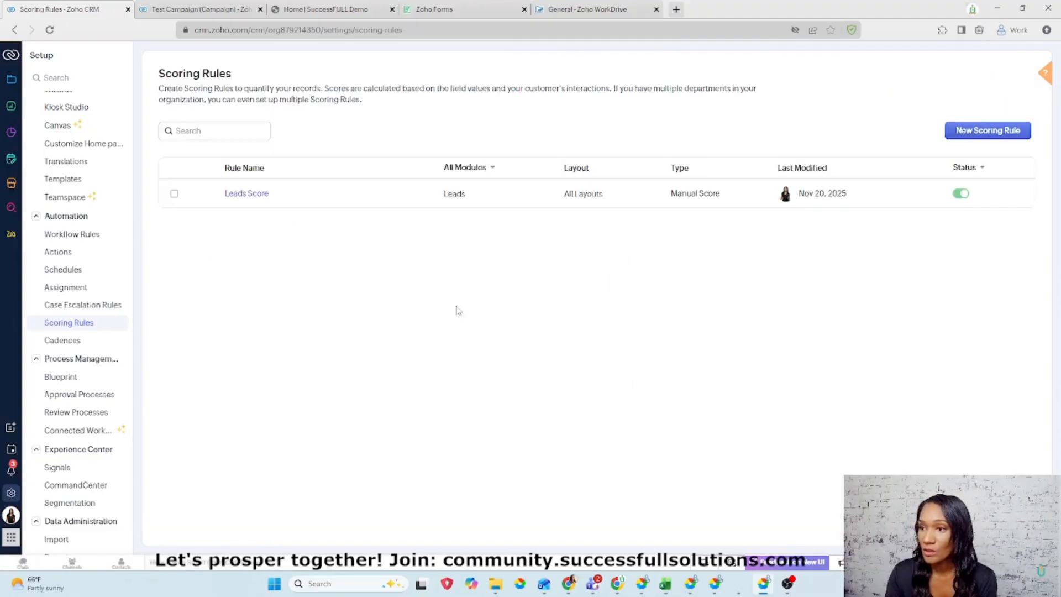
# Start a scoring rule named "Test Scoring" of type Manual Score for the Leads module with the Standard layout.
pyautogui.click(963, 133)
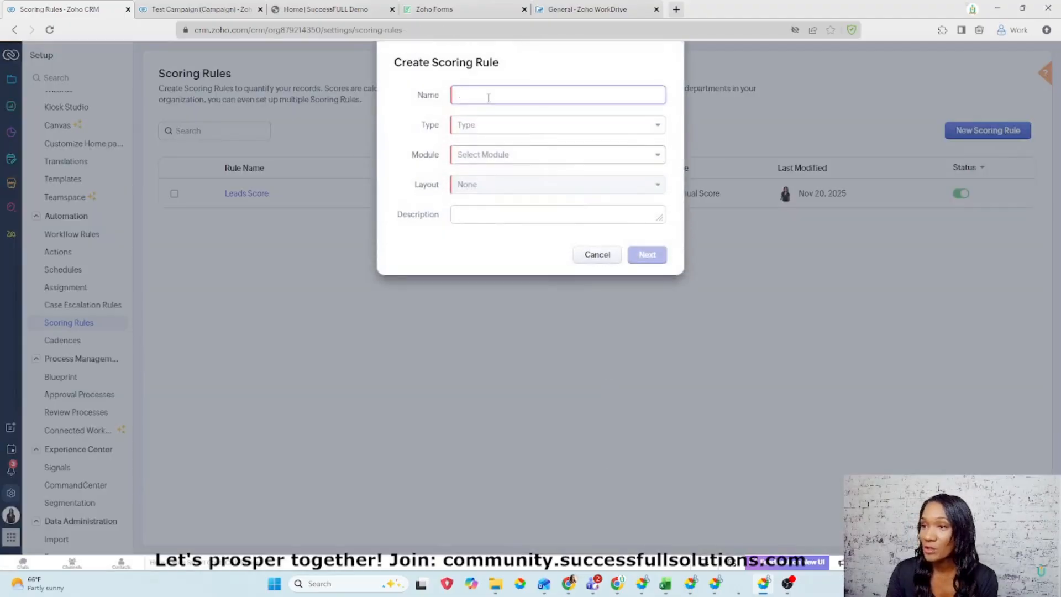
pyautogui.write('Test')
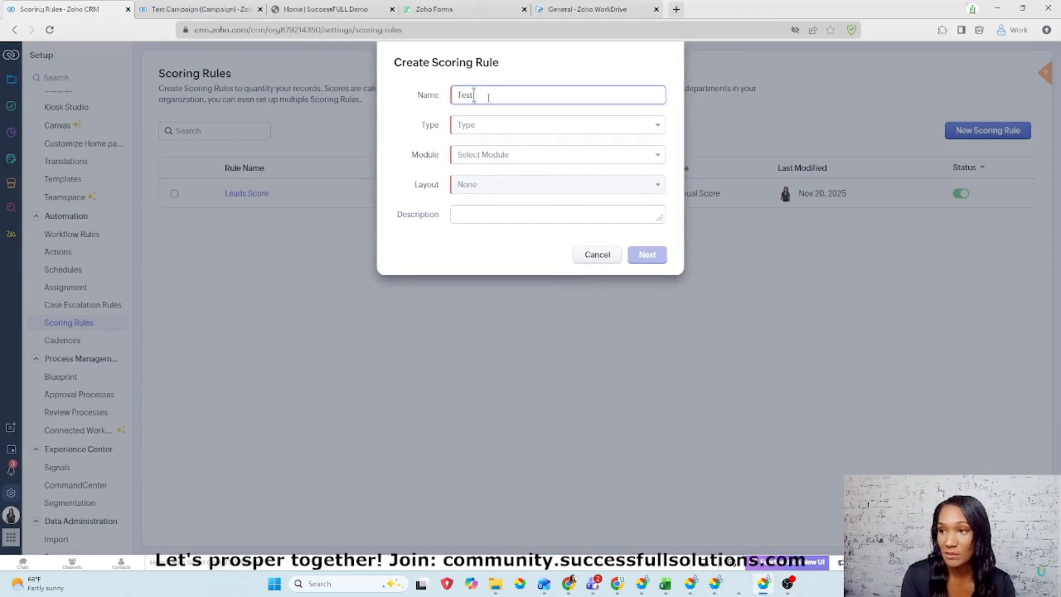
pyautogui.write(' Scoring')
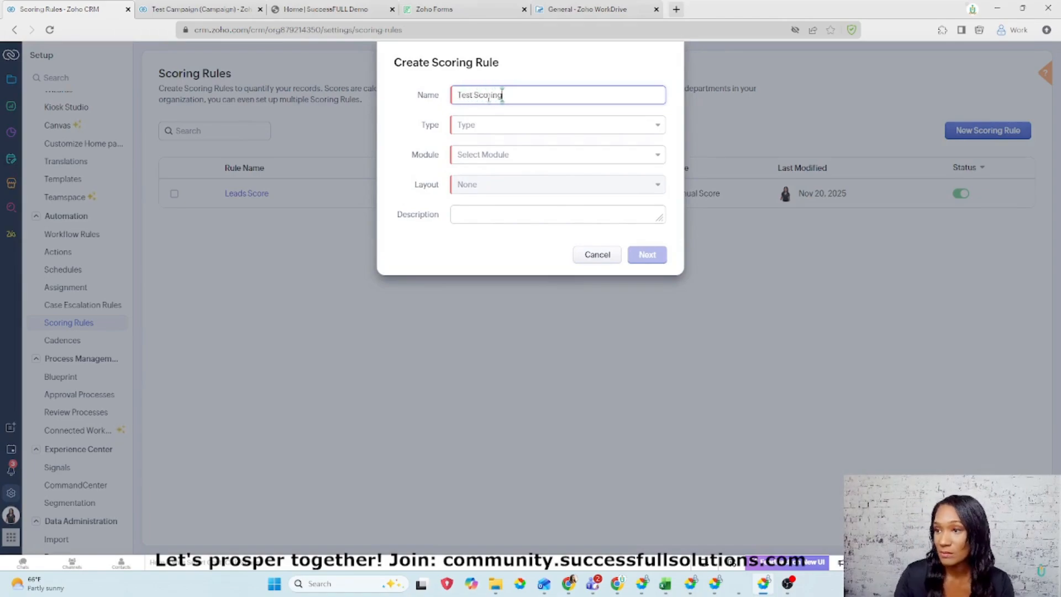
pyautogui.click(480, 126)
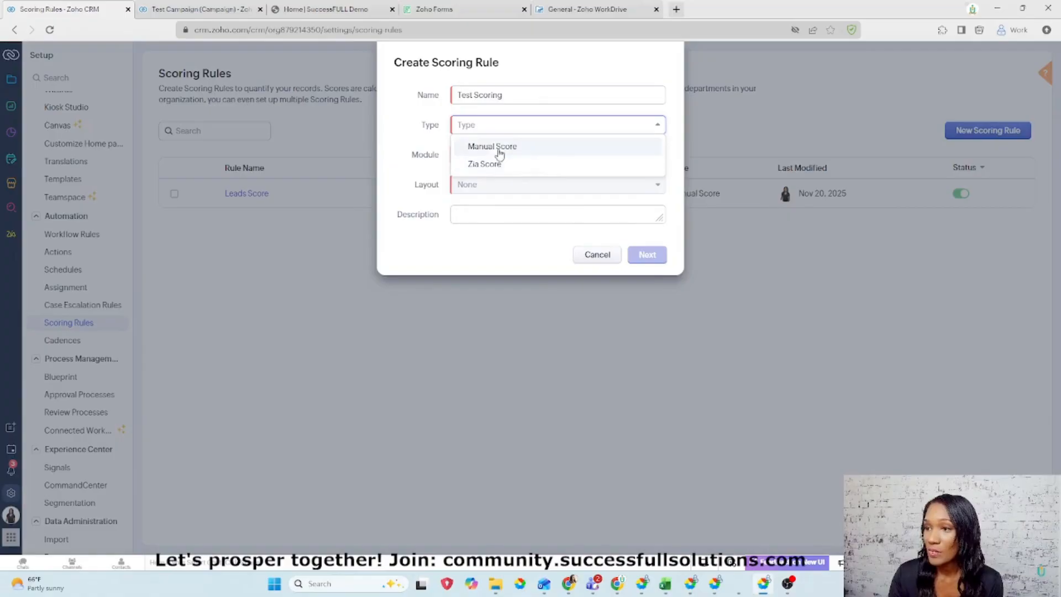
pyautogui.click(497, 147)
pyautogui.click(485, 155)
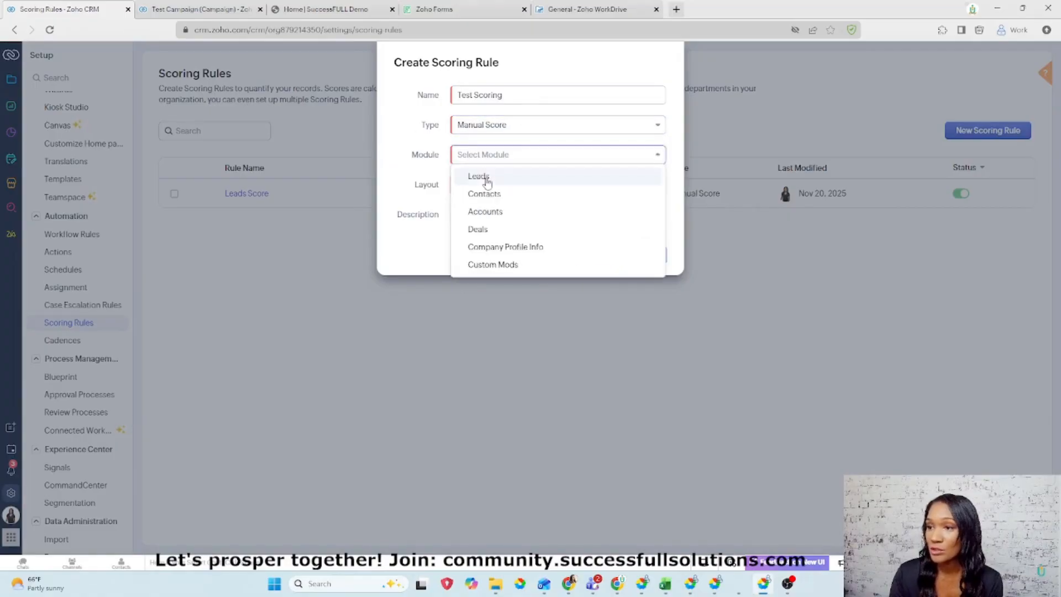
pyautogui.click(487, 182)
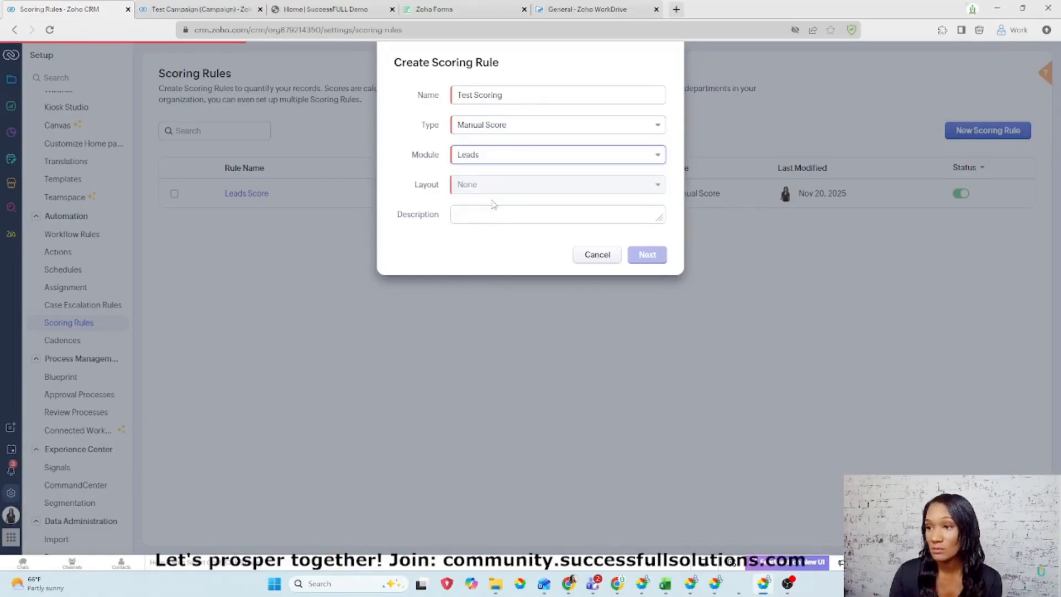
pyautogui.click(468, 187)
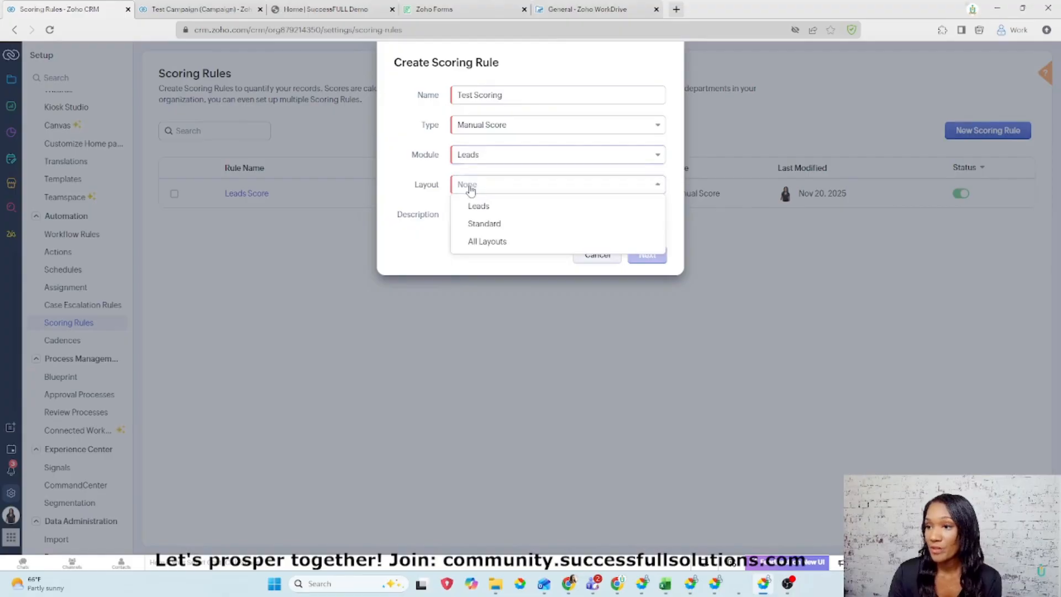
pyautogui.click(479, 223)
pyautogui.click(648, 255)
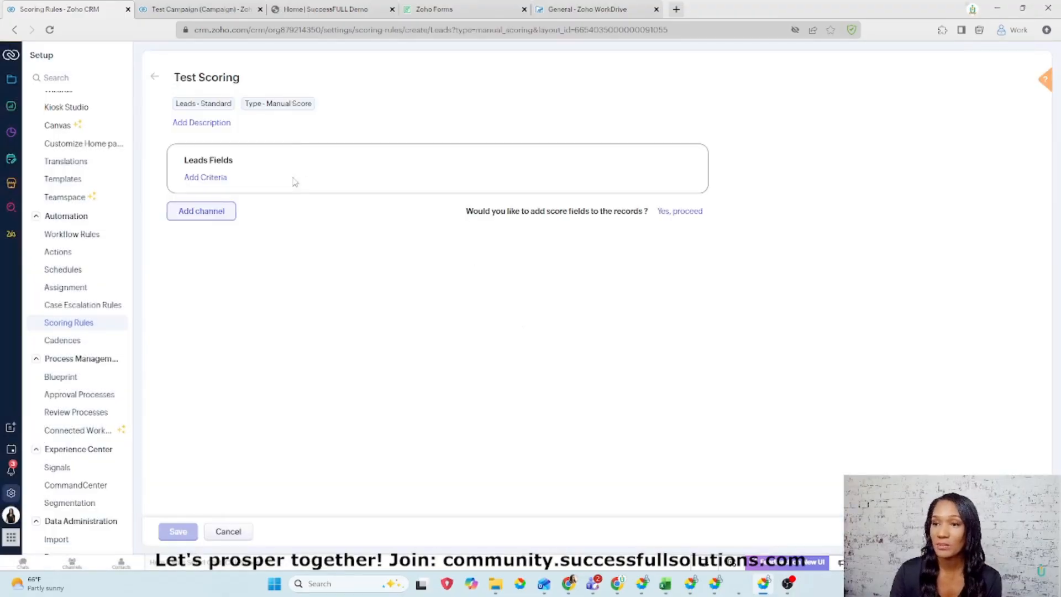
# Start a criterion for the Leads fields, choose Annual Revenue, and look through its comparison operators.
pyautogui.click(215, 177)
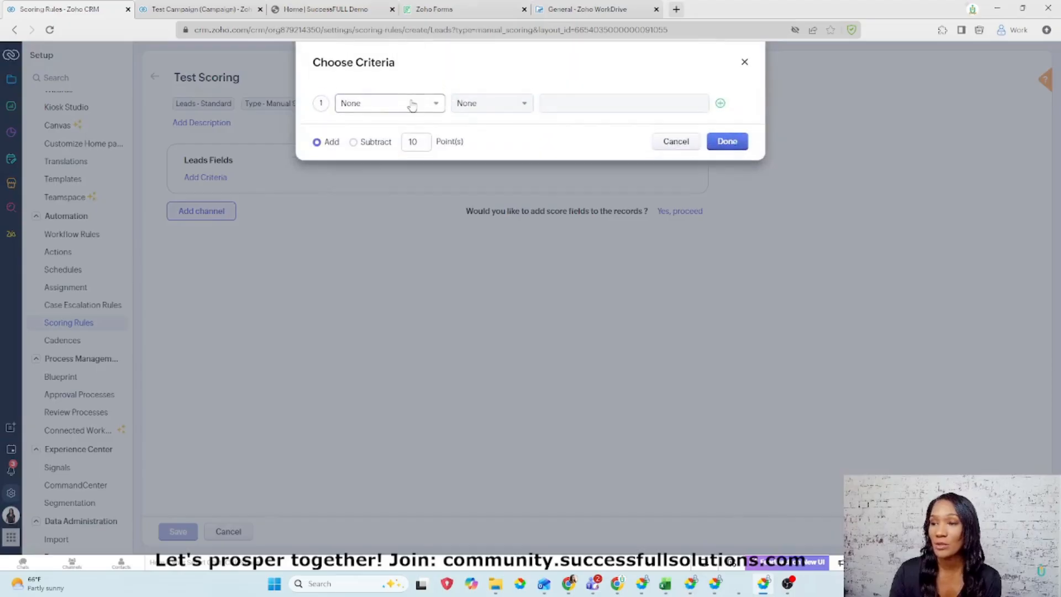
pyautogui.click(411, 105)
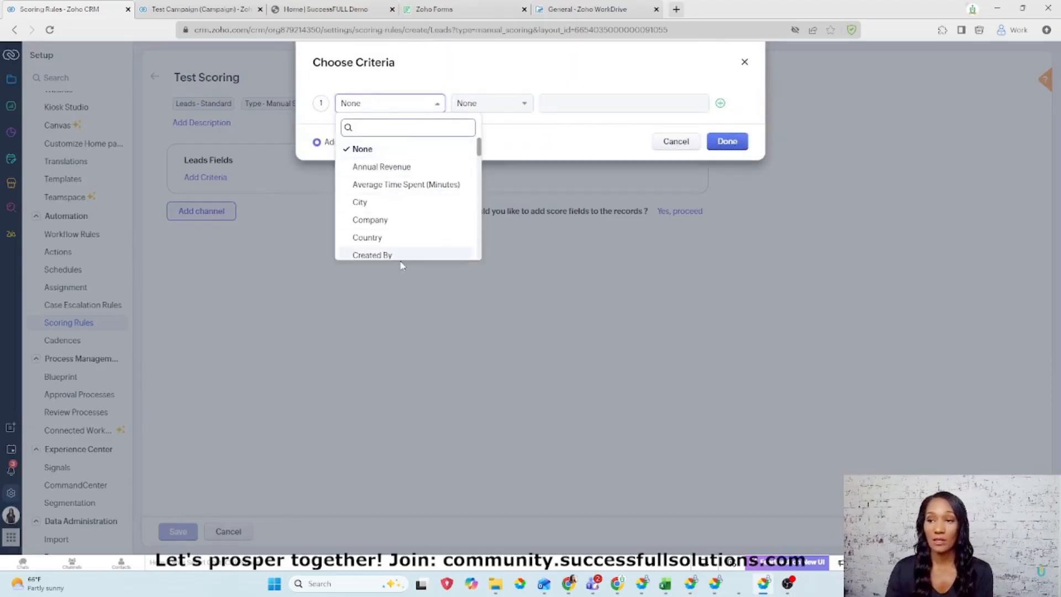
pyautogui.scroll(-5, 412, 220)
pyautogui.scroll(-5, 423, 221)
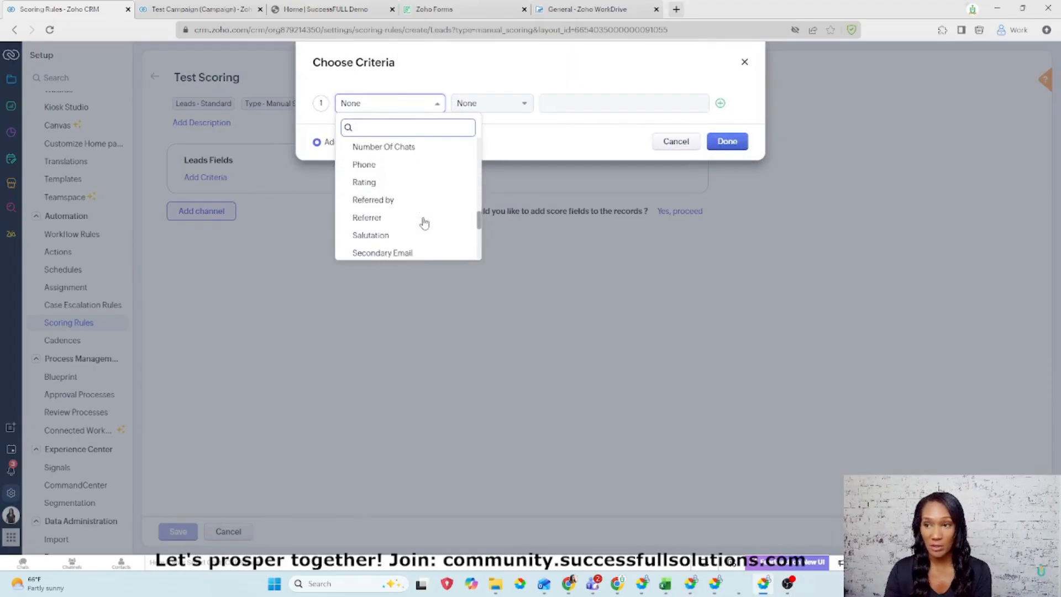
pyautogui.click(493, 101)
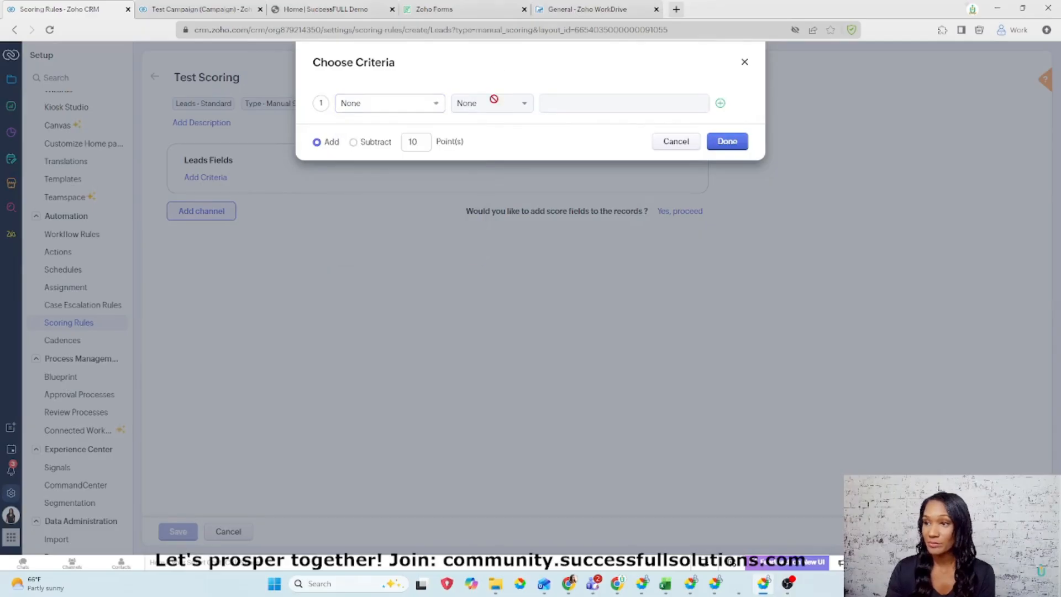
pyautogui.click(396, 103)
pyautogui.click(387, 166)
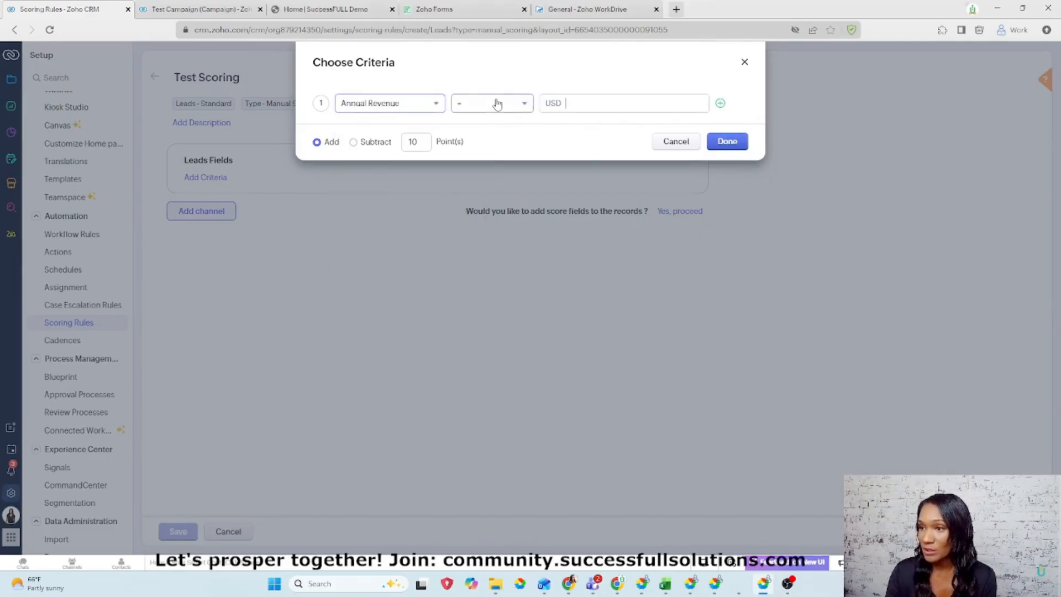
pyautogui.click(498, 103)
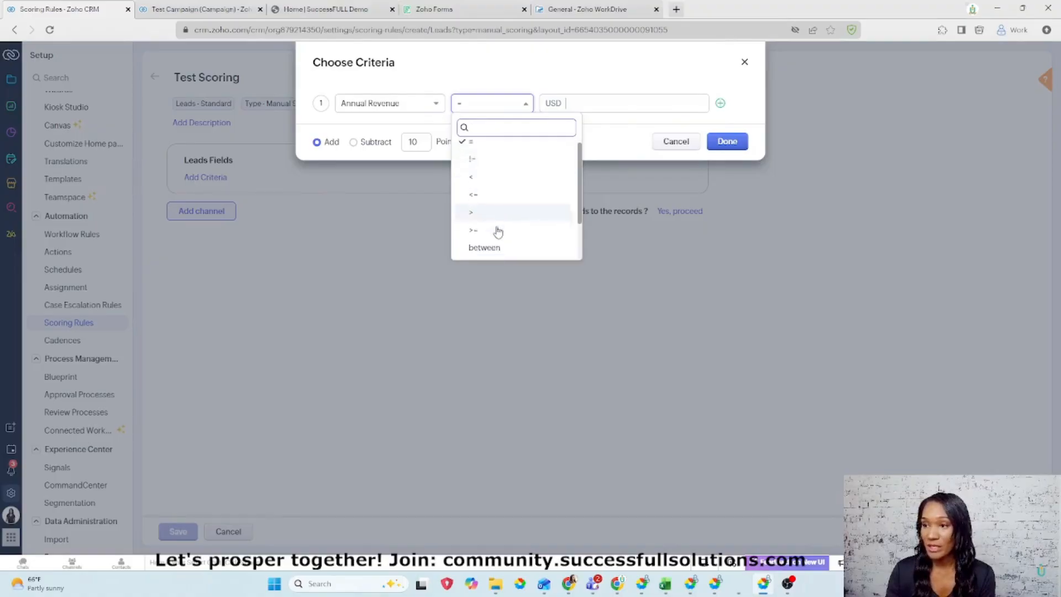
pyautogui.scroll(-2, 498, 226)
# Switch the criterion's field to City and look through the conditions it offers.
pyautogui.click(396, 104)
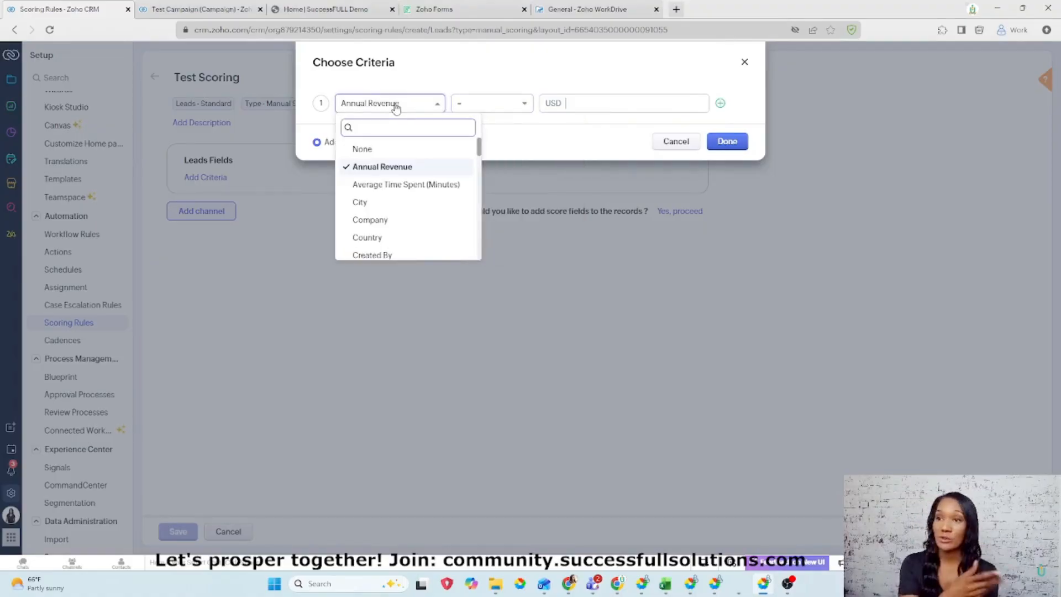
pyautogui.click(385, 207)
pyautogui.click(474, 107)
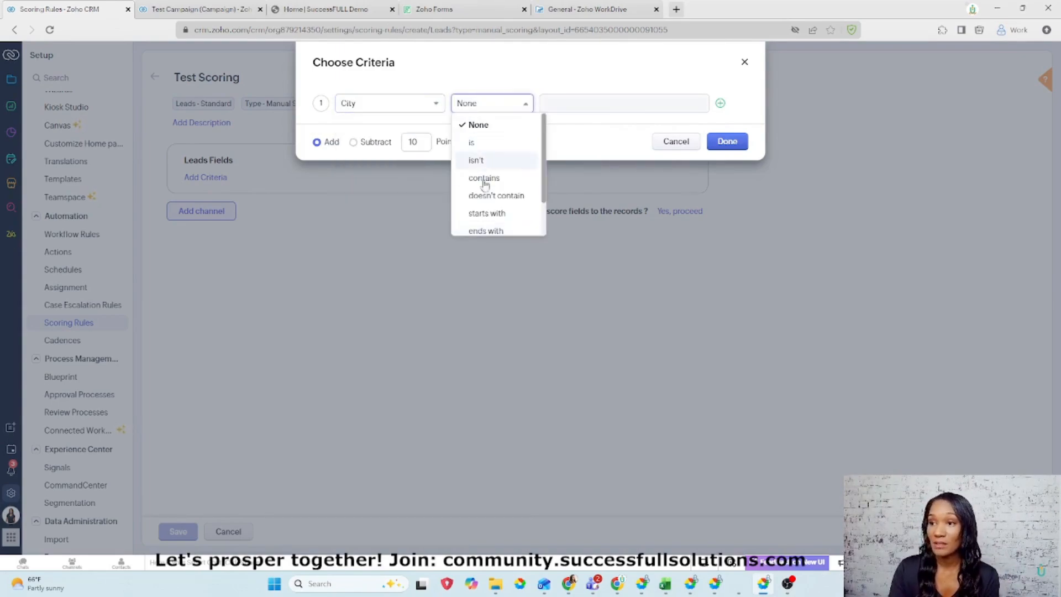
pyautogui.scroll(-2, 489, 191)
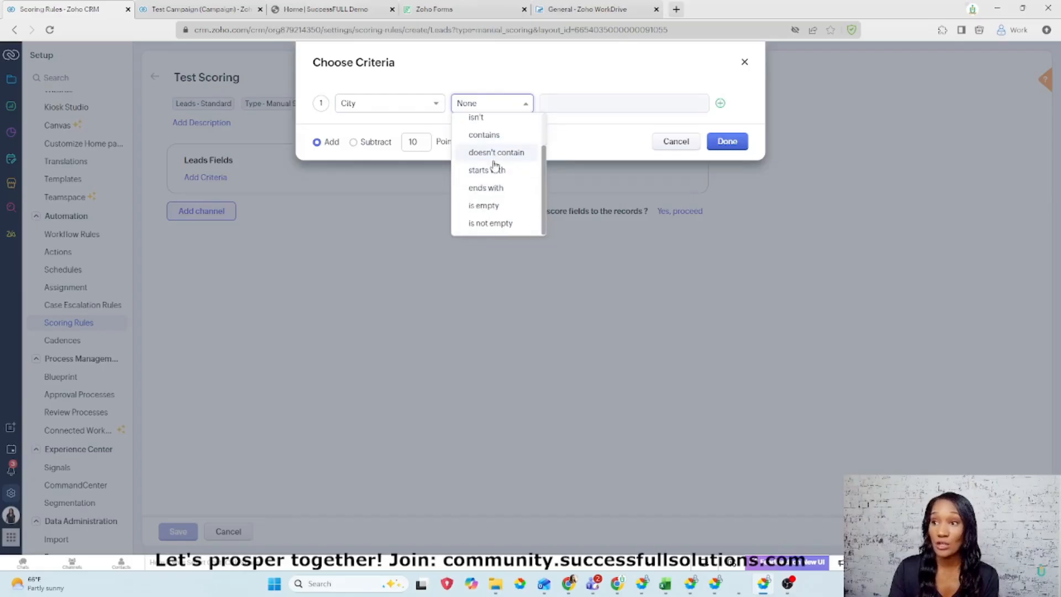
pyautogui.click(458, 85)
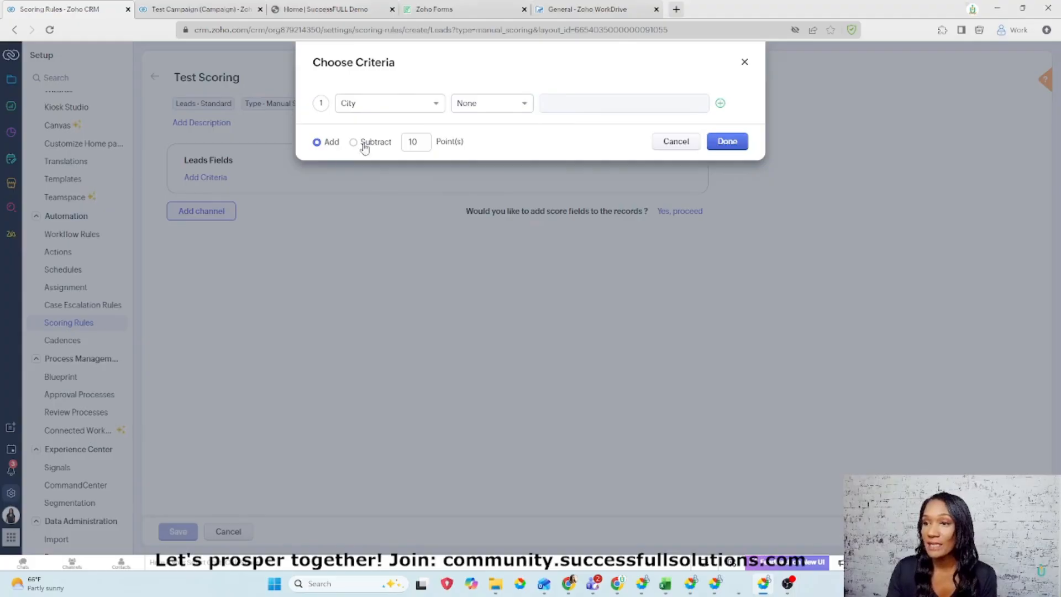
# Set the criterion to subtract points, and discard both the criterion and the unsaved Test Scoring rule.
pyautogui.click(418, 142)
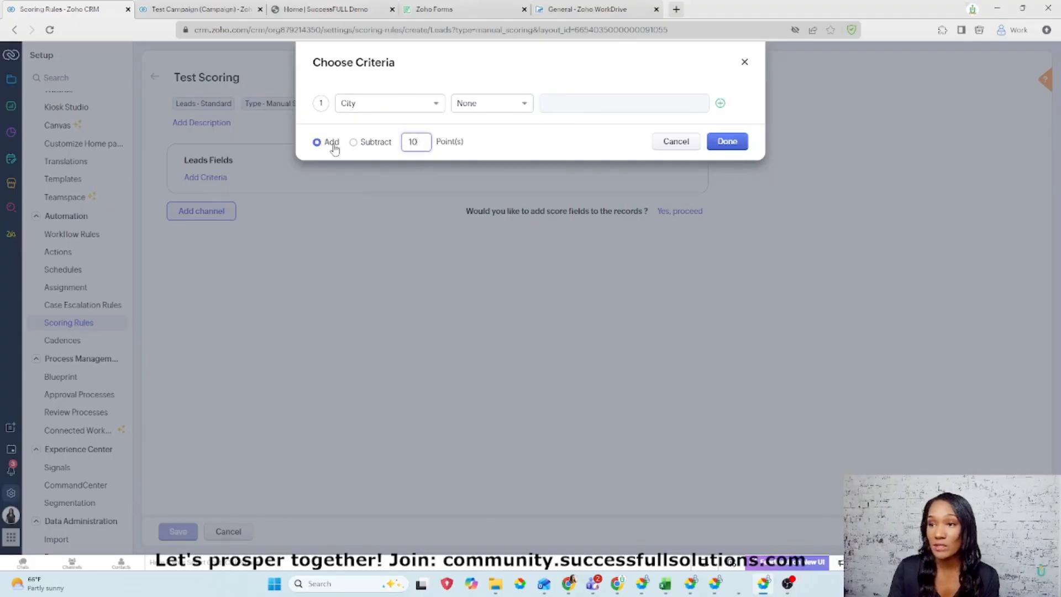
pyautogui.click(354, 143)
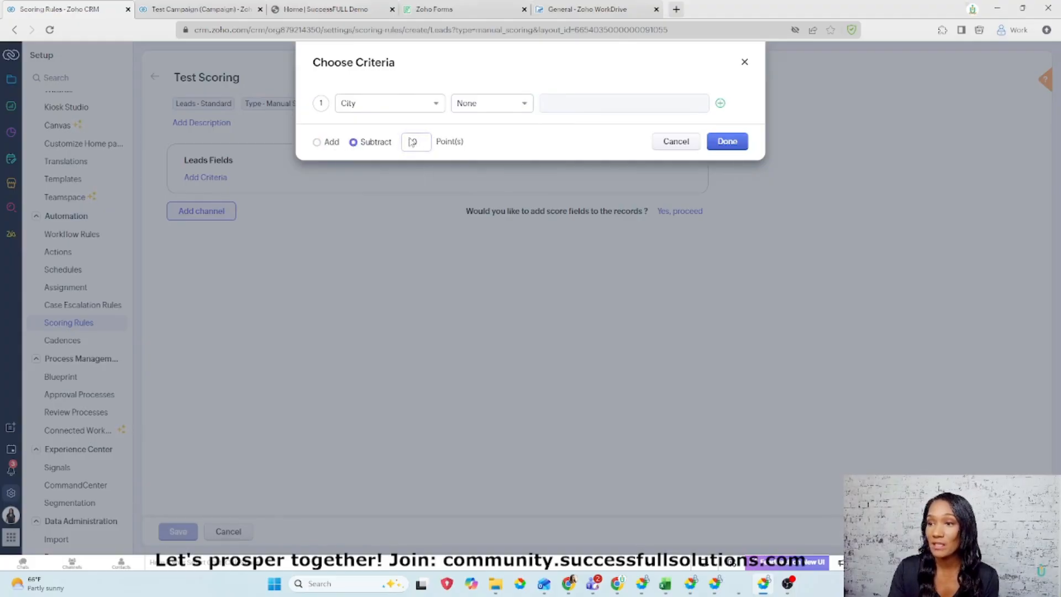
pyautogui.click(676, 142)
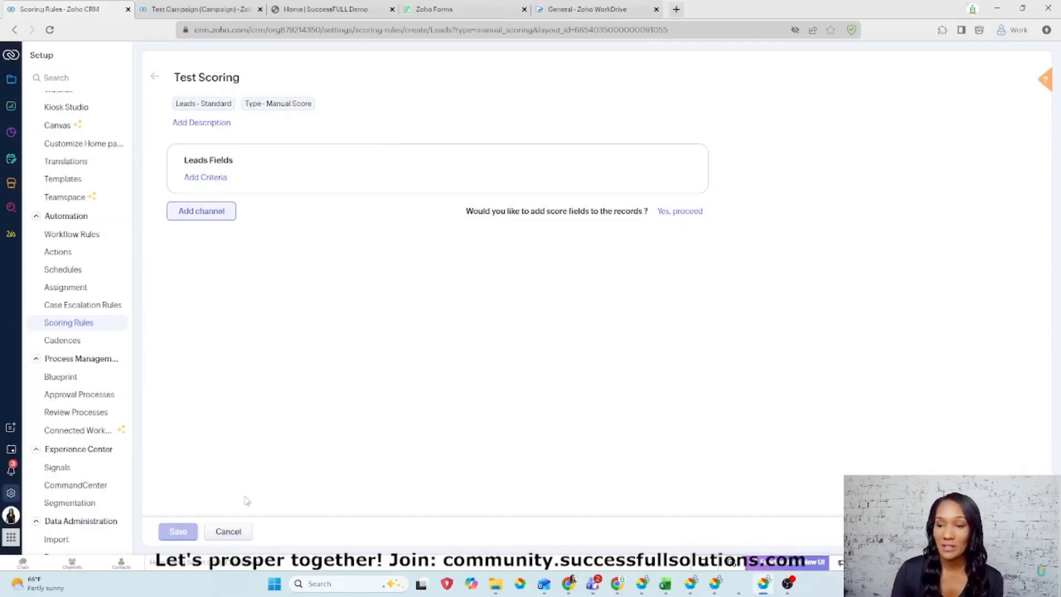
pyautogui.click(229, 532)
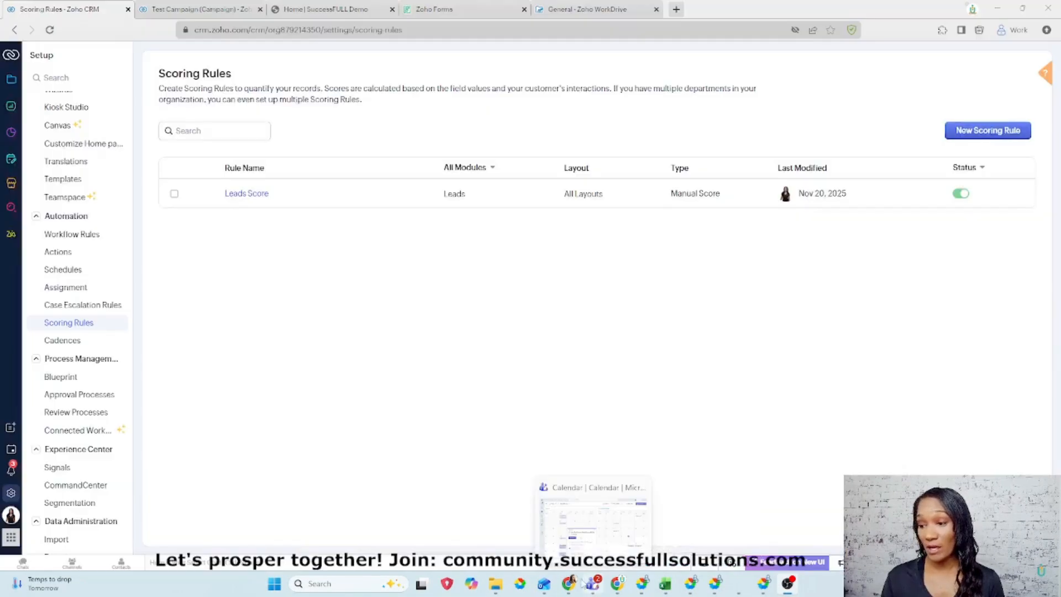
pyautogui.moveTo(631, 587)
pyautogui.click(608, 520)
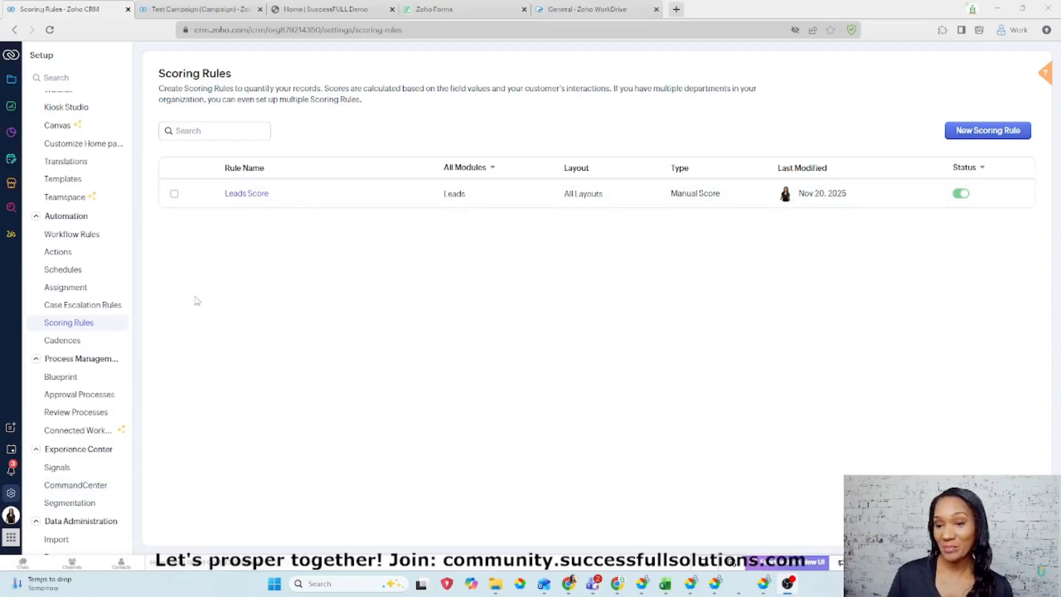
# In the Leads module, set up a Scoring Rules filter based on the Leads Score rule with the Score option.
pyautogui.click(12, 79)
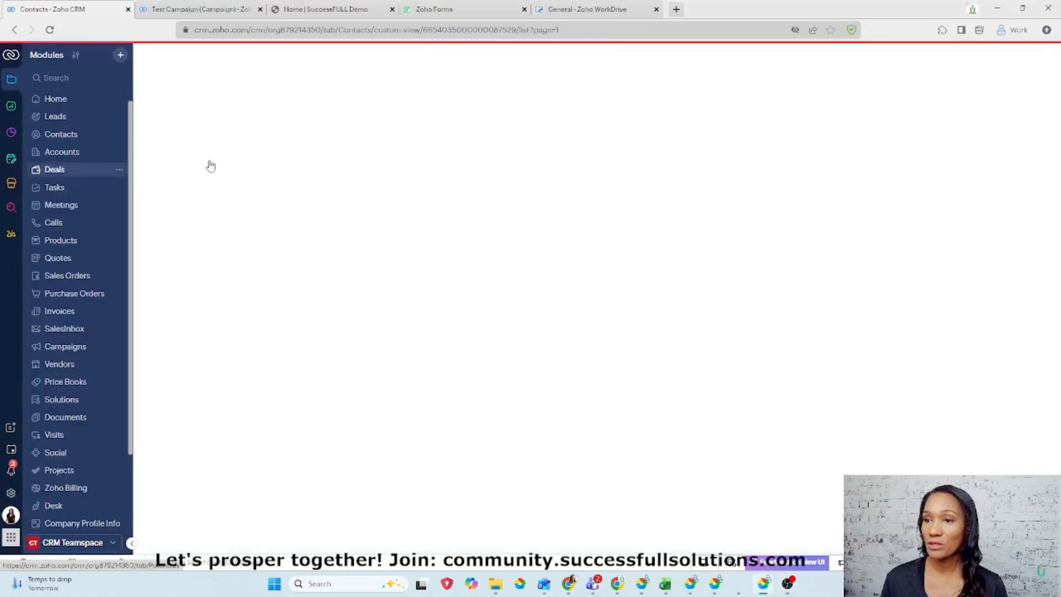
pyautogui.click(58, 116)
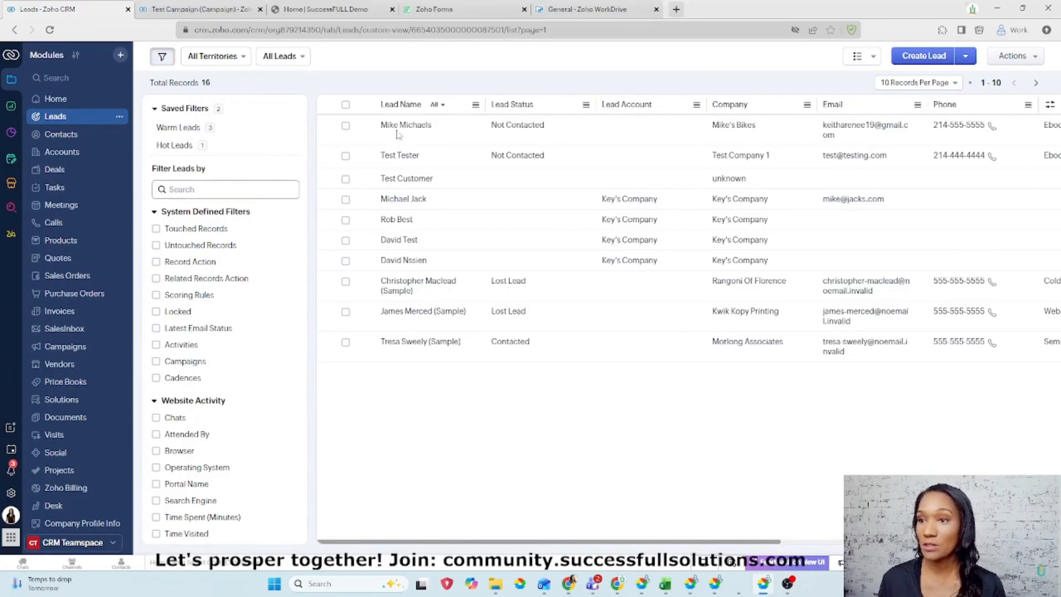
pyautogui.click(185, 191)
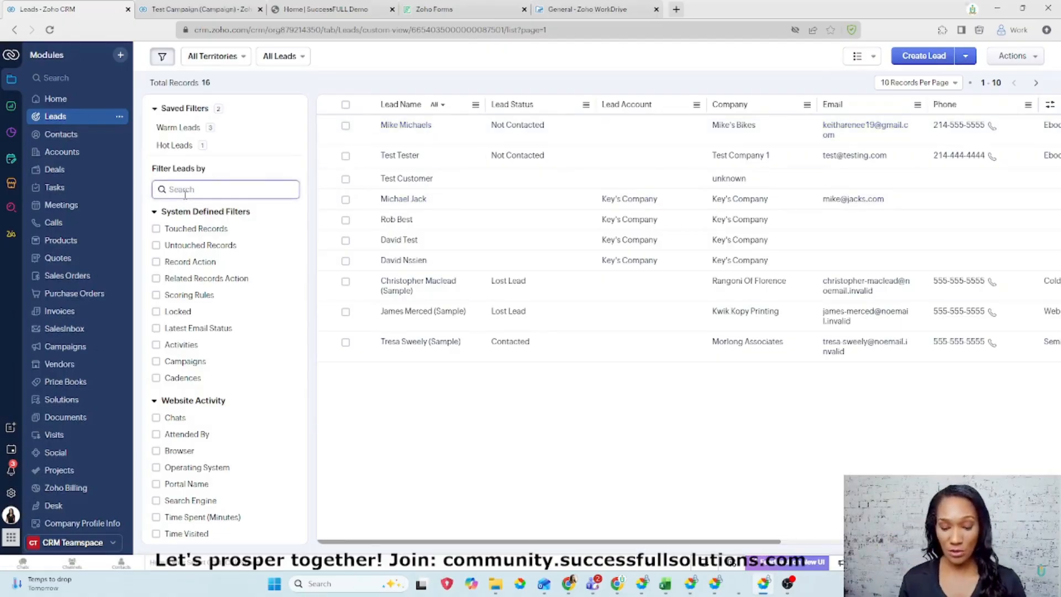
pyautogui.click(156, 296)
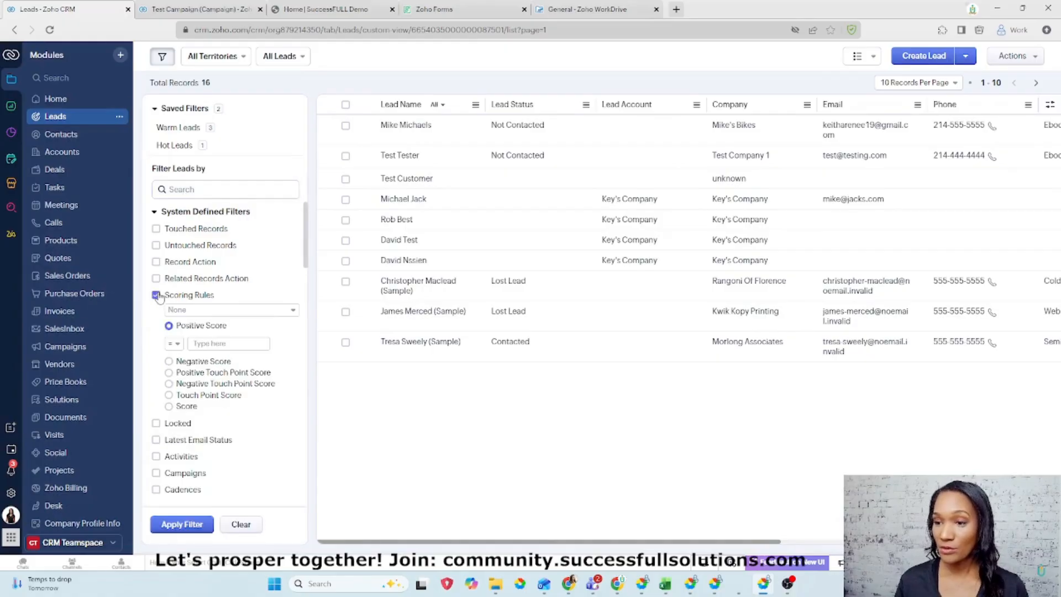
pyautogui.click(205, 310)
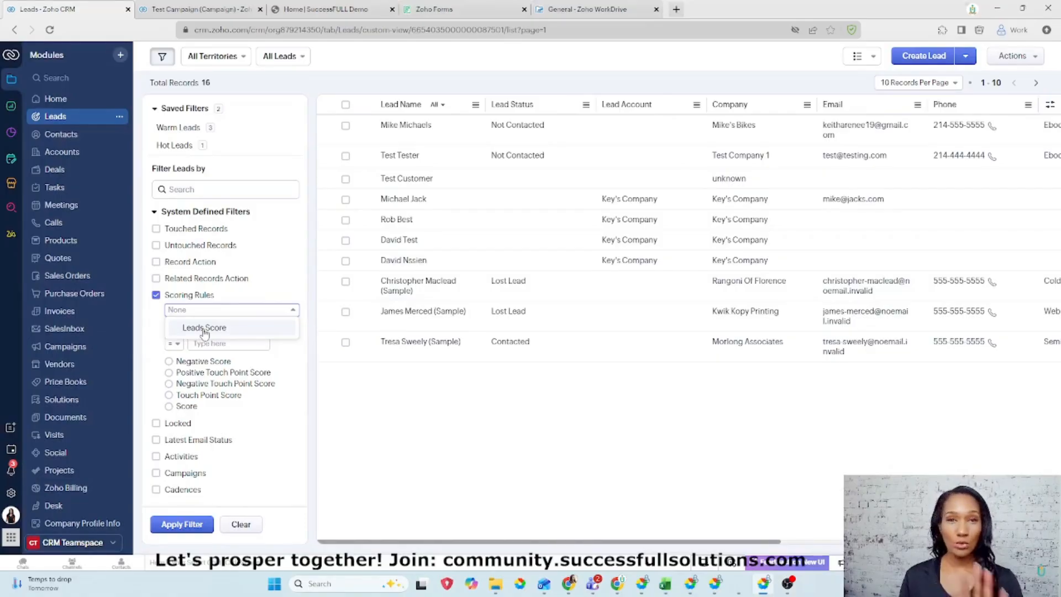
pyautogui.click(204, 327)
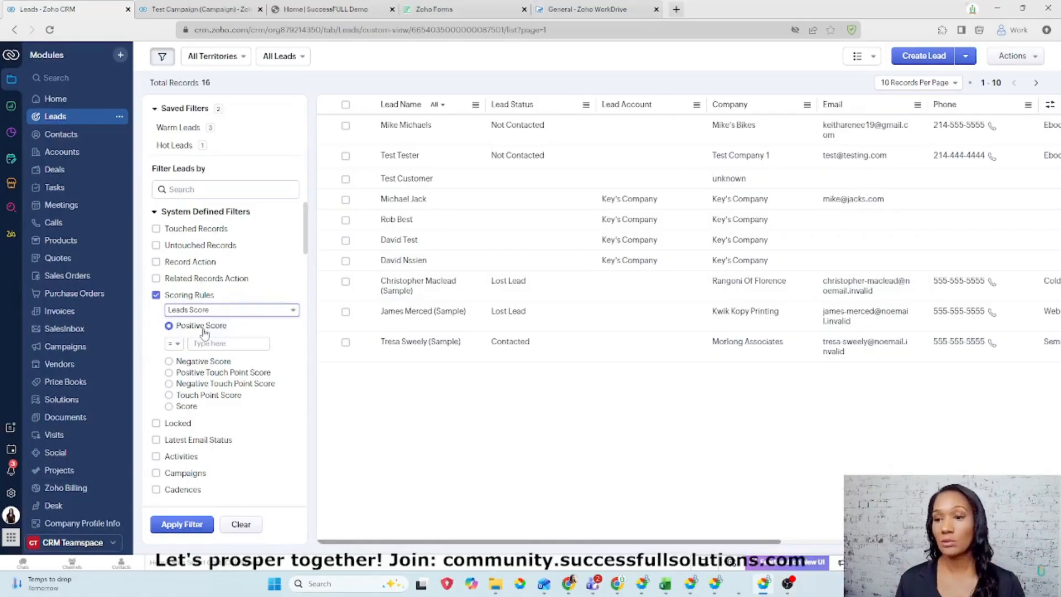
pyautogui.click(169, 408)
# Switch to the other CRM browser tab, open the Mike's Bikes lead record, and examine the Score in its Scoring Rules section.
pyautogui.click(210, 9)
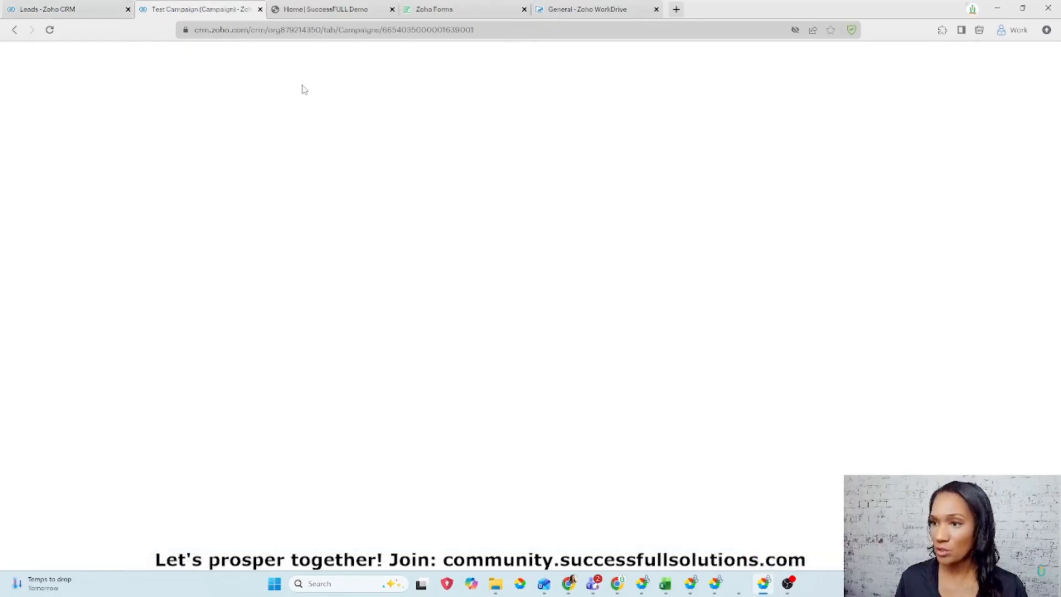
pyautogui.scroll(3, 72, 249)
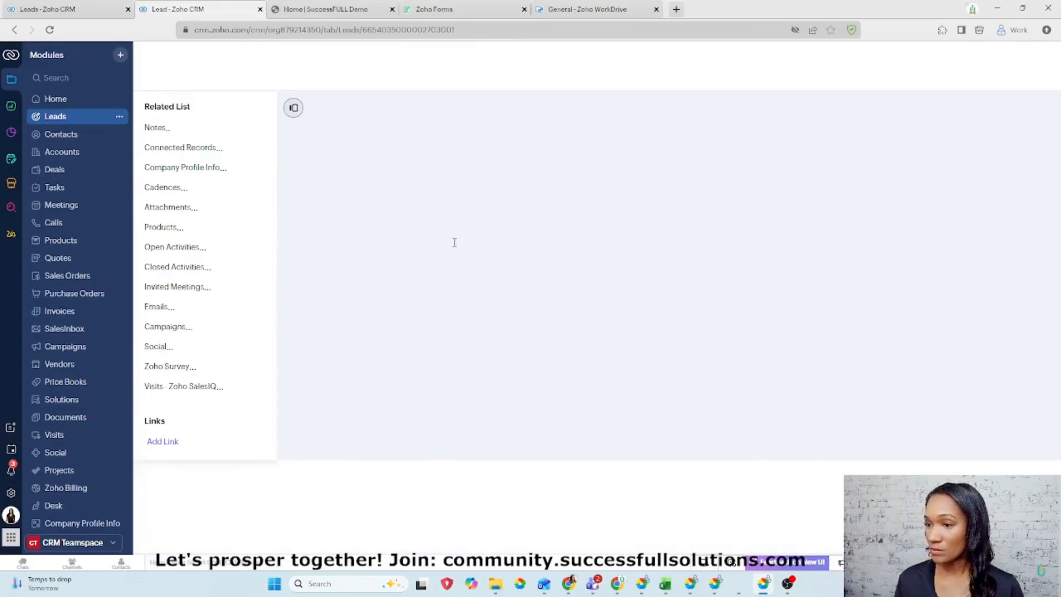
pyautogui.scroll(-1, 498, 320)
pyautogui.scroll(-7, 498, 320)
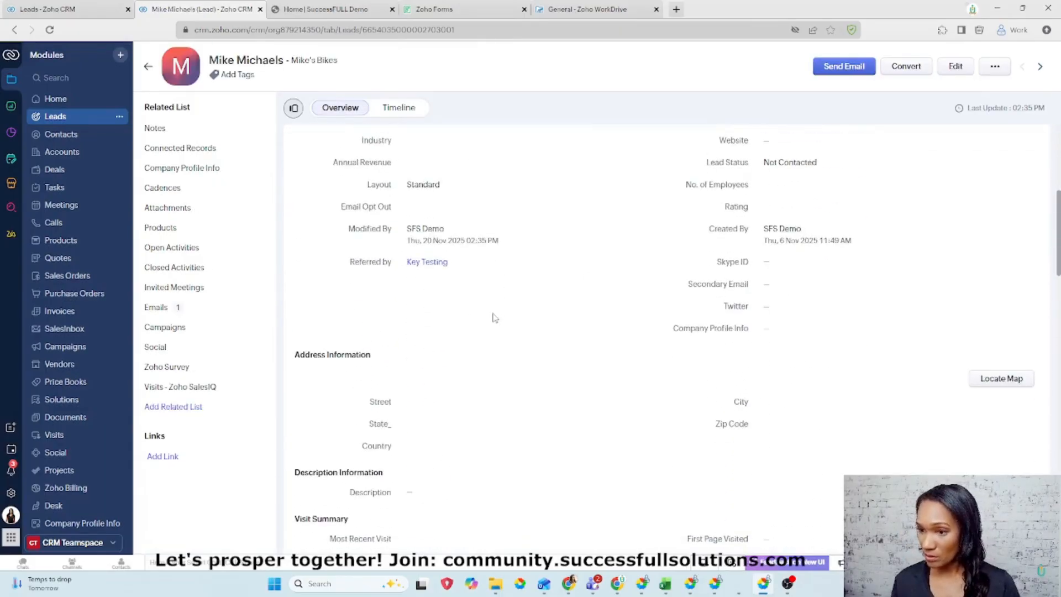
pyautogui.scroll(-3, 474, 307)
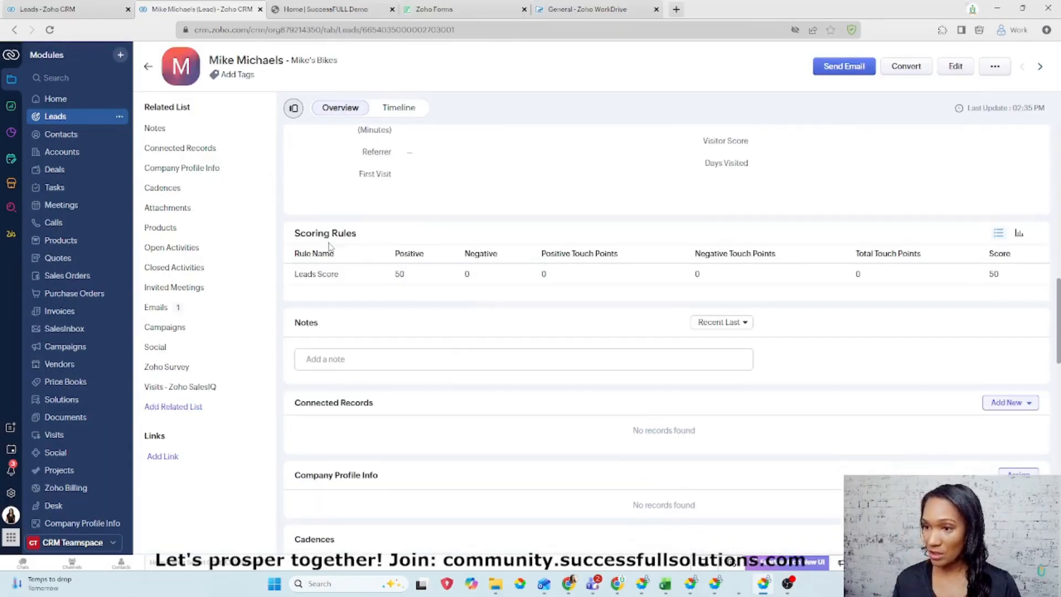
pyautogui.moveTo(296, 235); pyautogui.dragTo(381, 238)
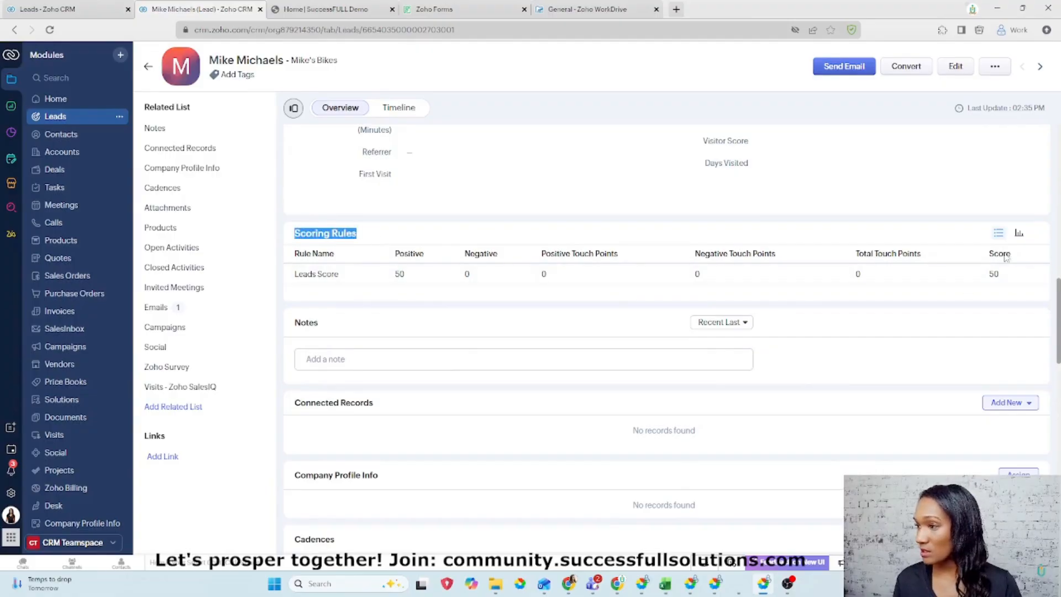
pyautogui.moveTo(988, 253); pyautogui.dragTo(990, 278)
pyautogui.click(1001, 276)
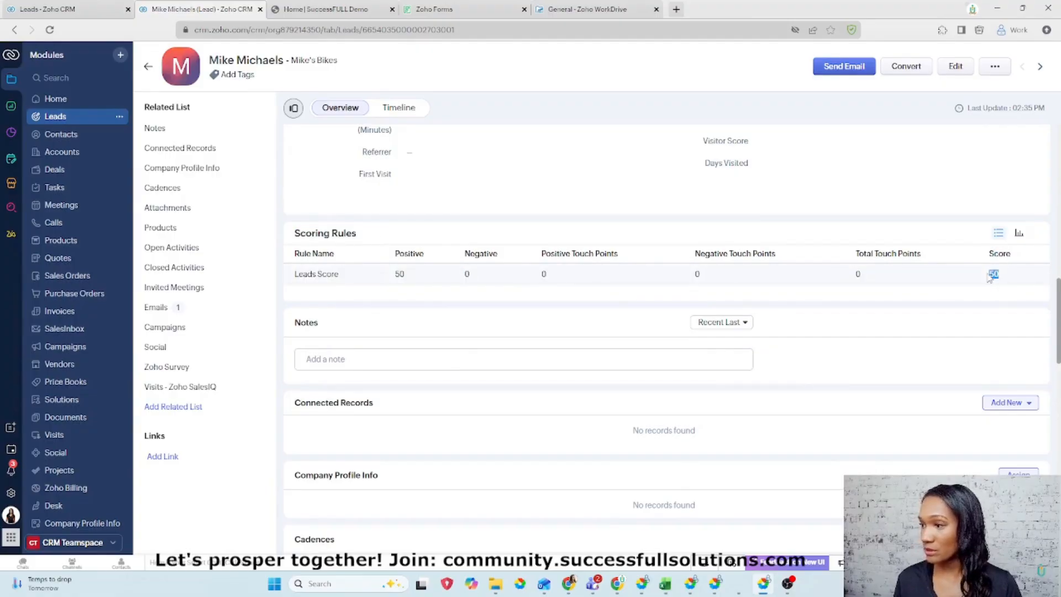
# Return to the Leads list and set the Scoring Rules filter's Score condition to greater than 0.
pyautogui.click(71, 10)
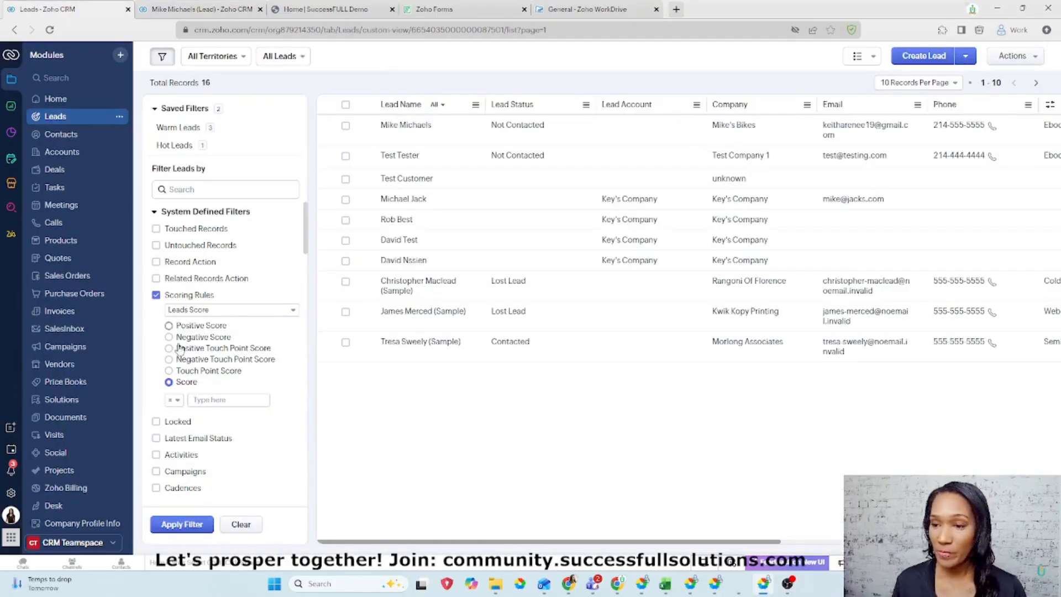
pyautogui.click(173, 400)
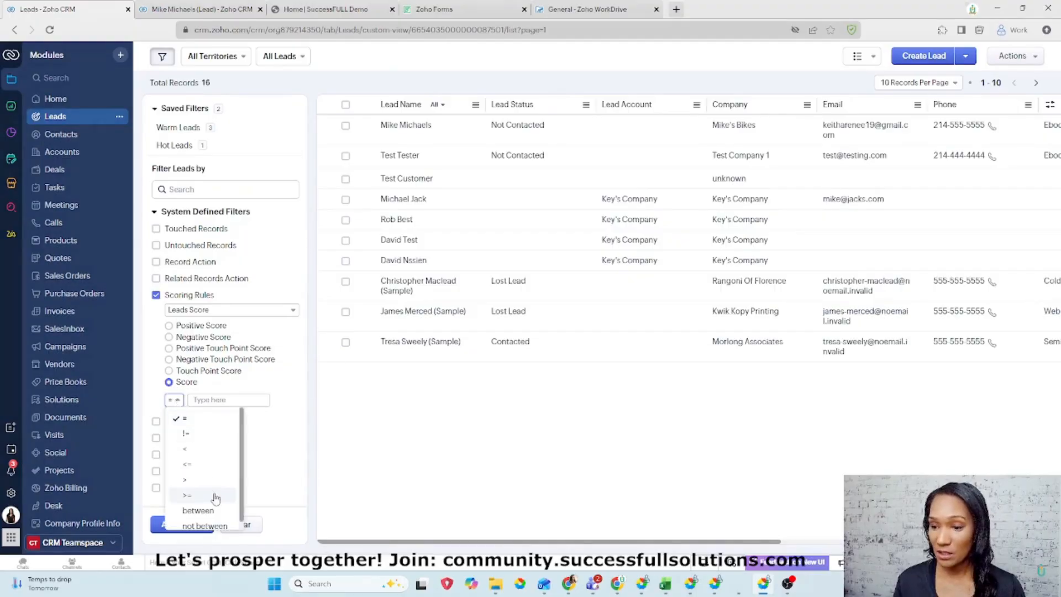
pyautogui.click(204, 480)
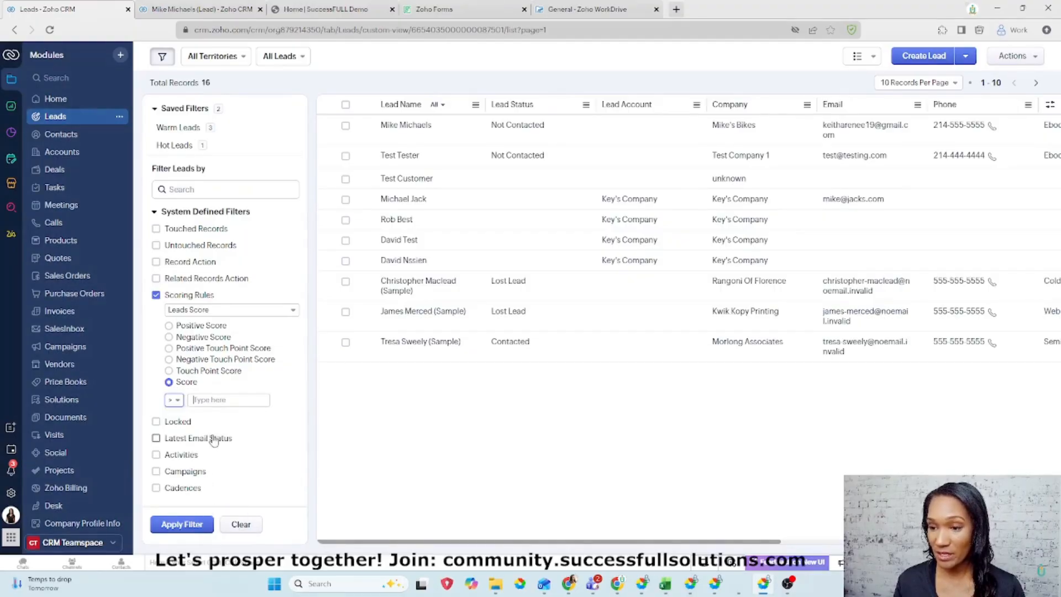
pyautogui.click(215, 400)
pyautogui.write('0')
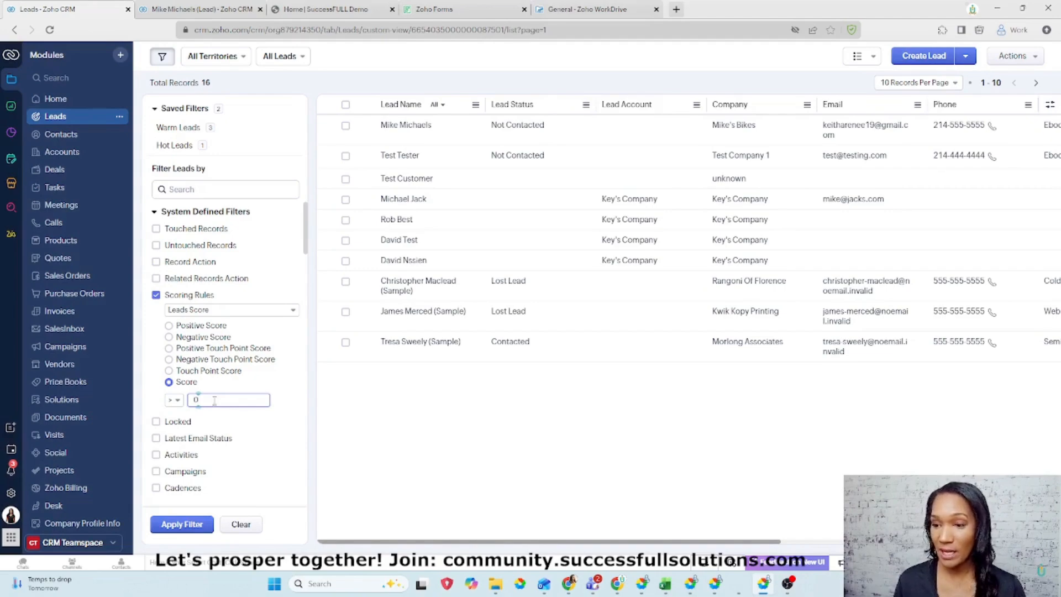
# Find the Lead Status field by searching the filters for "lead" and set it to is not Junk Lead, Lost Lead or Not Qualified.
pyautogui.click(191, 190)
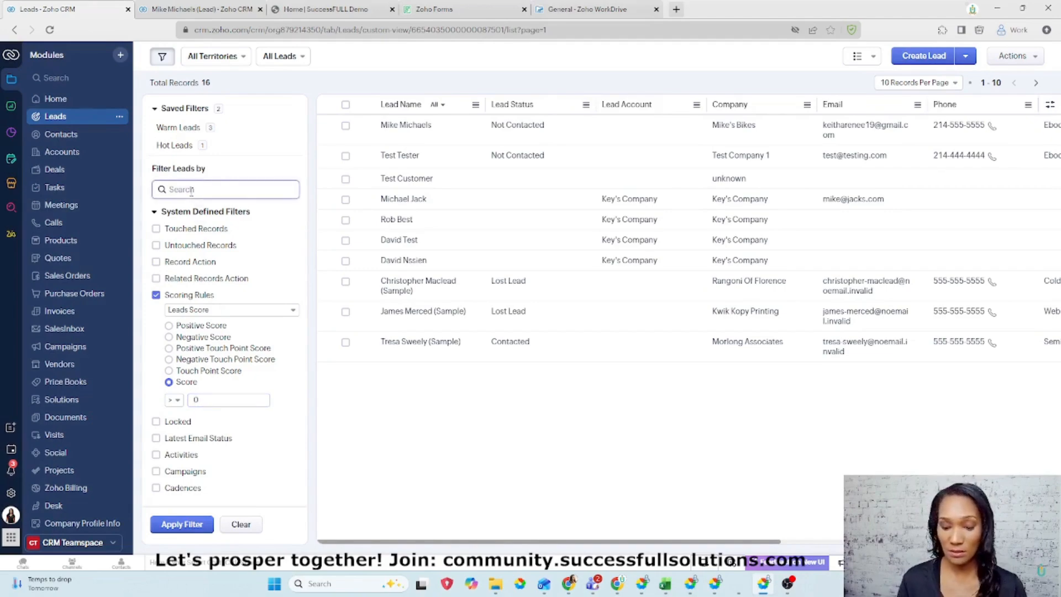
pyautogui.write('lead')
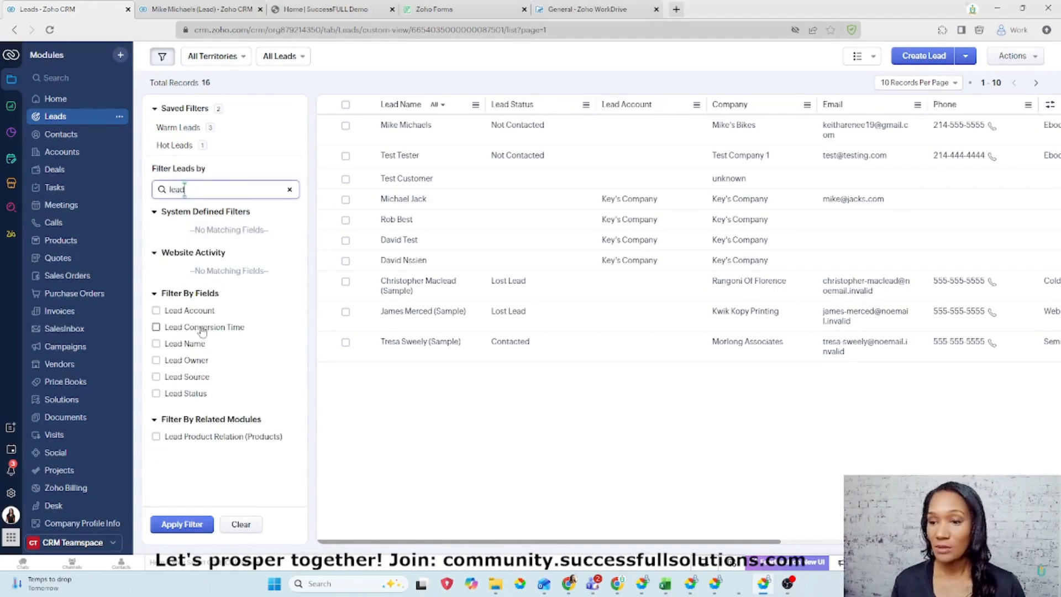
pyautogui.click(156, 395)
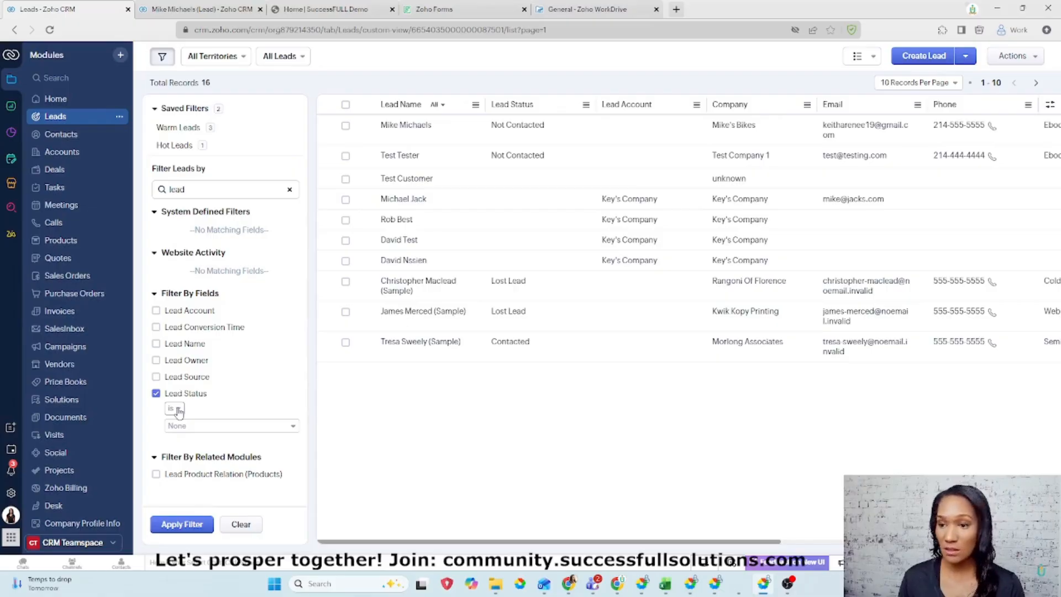
pyautogui.click(183, 424)
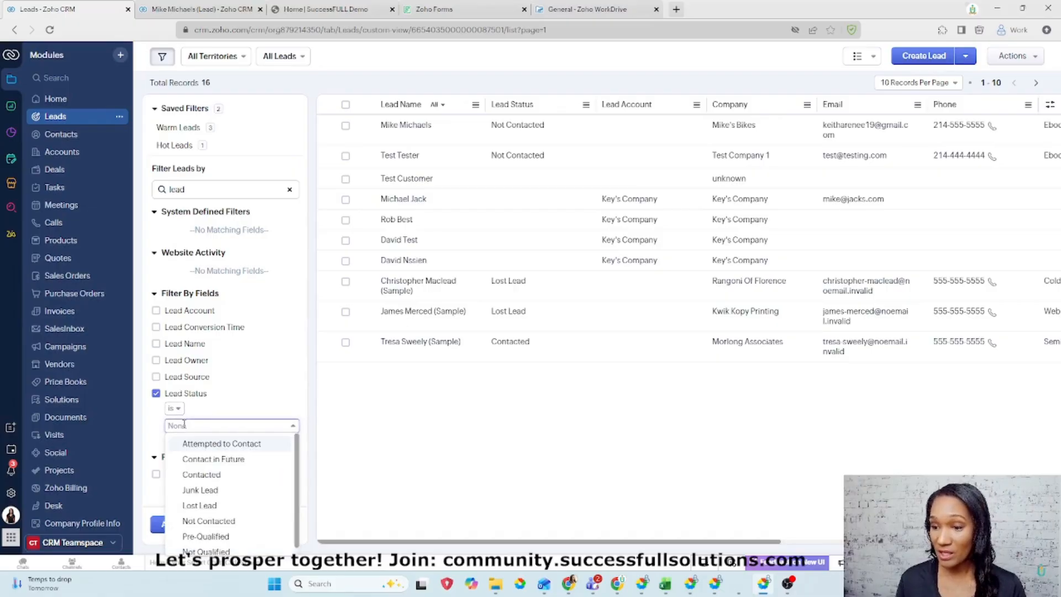
pyautogui.click(173, 409)
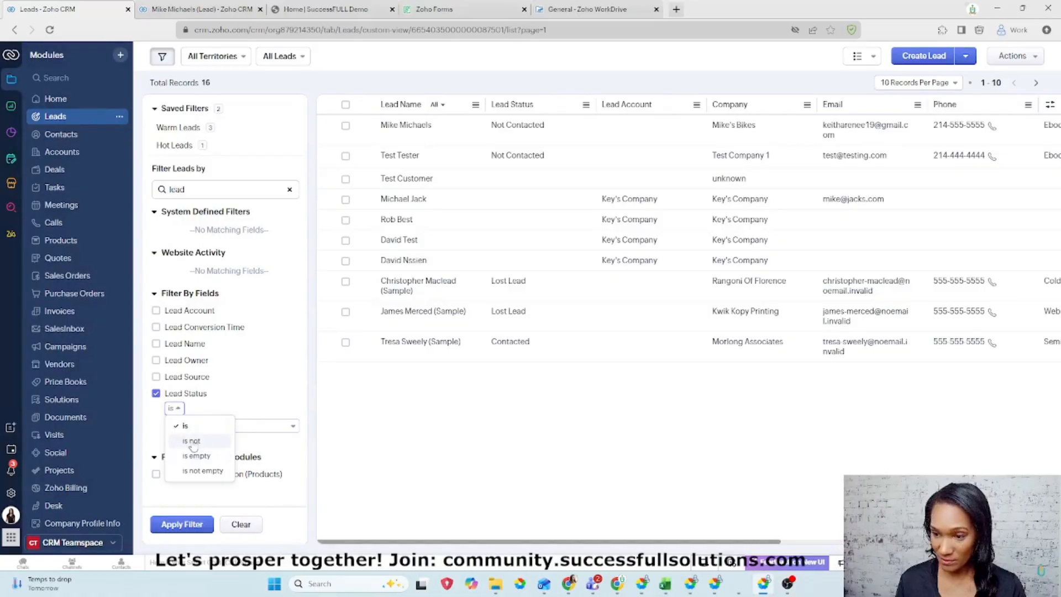
pyautogui.click(191, 440)
pyautogui.click(223, 425)
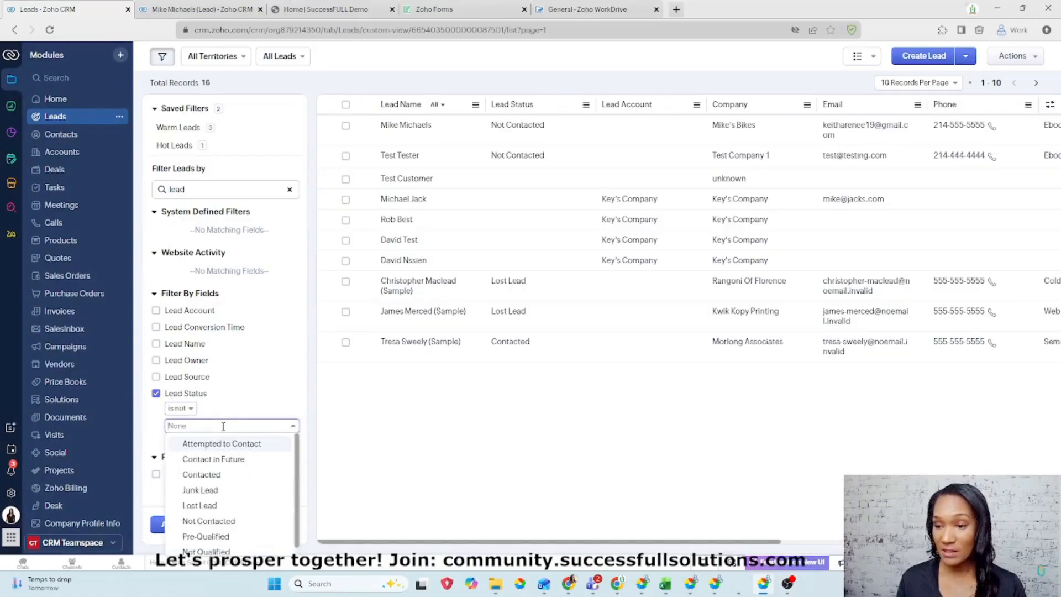
pyautogui.click(221, 492)
pyautogui.click(214, 499)
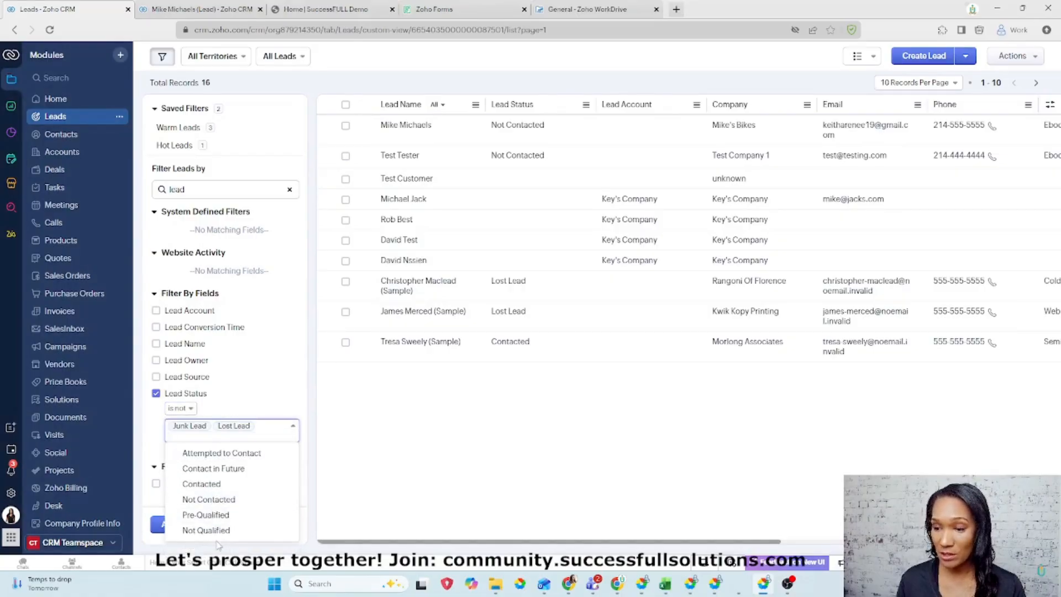
pyautogui.click(217, 529)
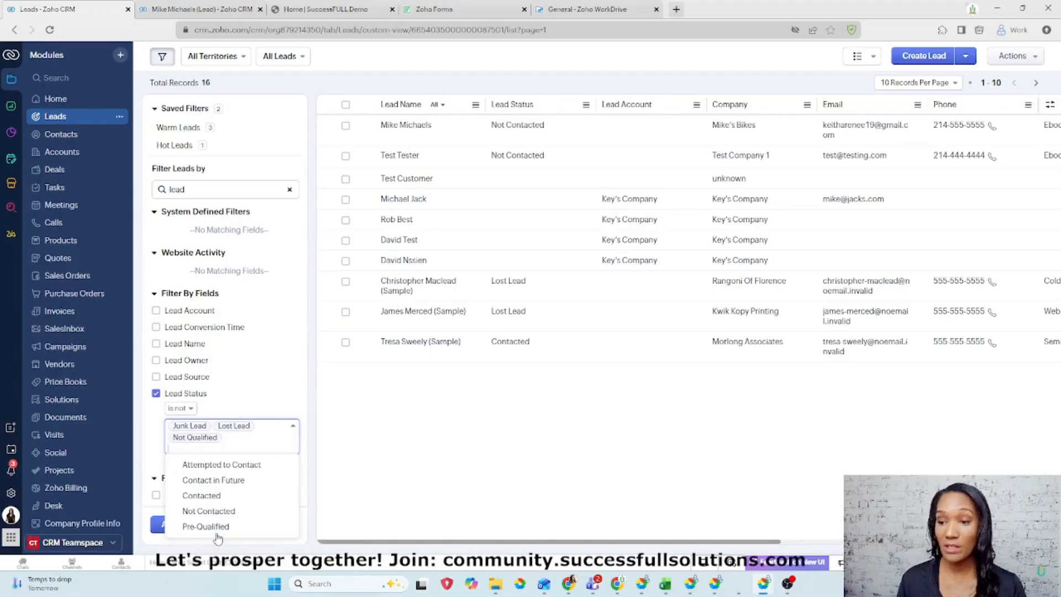
pyautogui.click(394, 398)
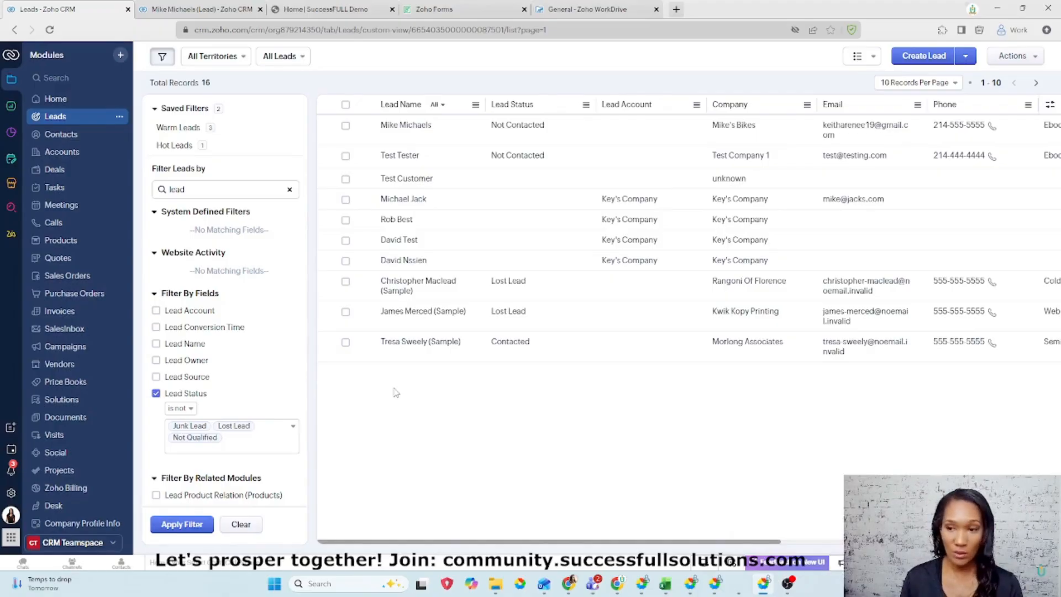
# Apply the combined score and status filter to the leads and save it as "Warm Leads 2".
pyautogui.click(182, 524)
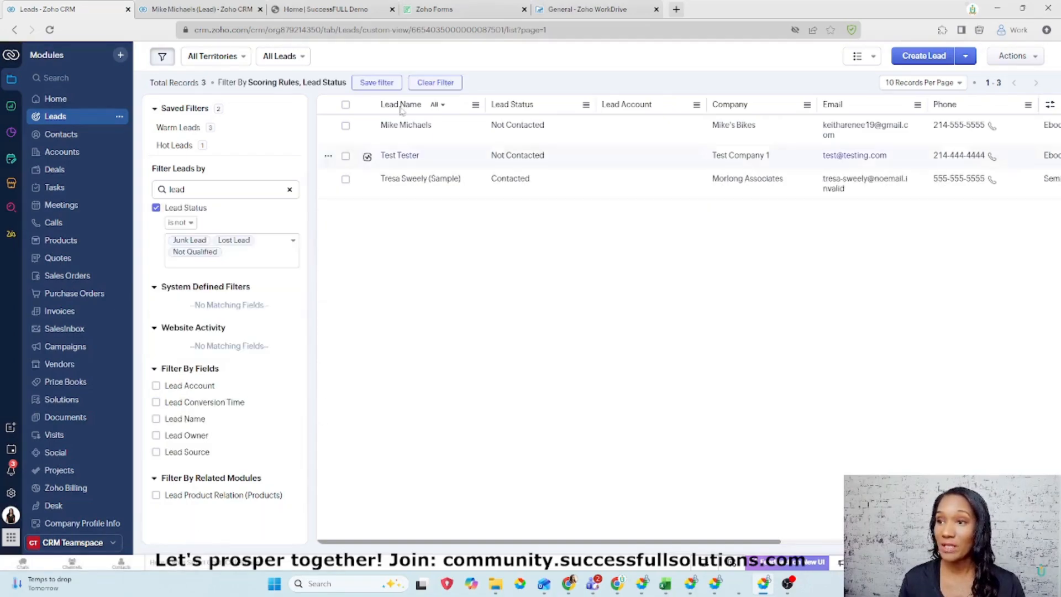
pyautogui.click(377, 84)
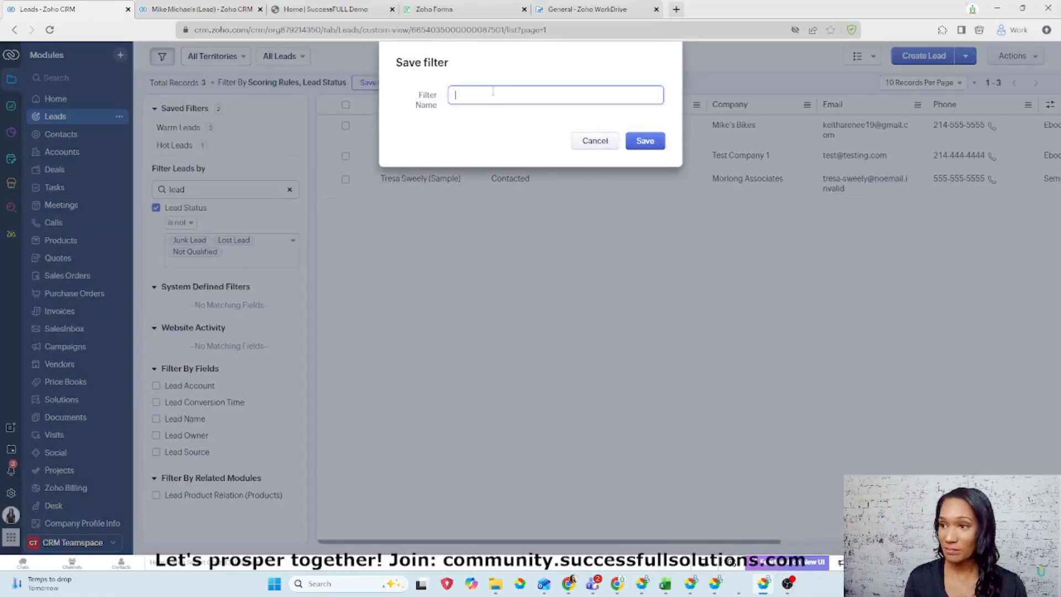
pyautogui.write('Warm Leads 2')
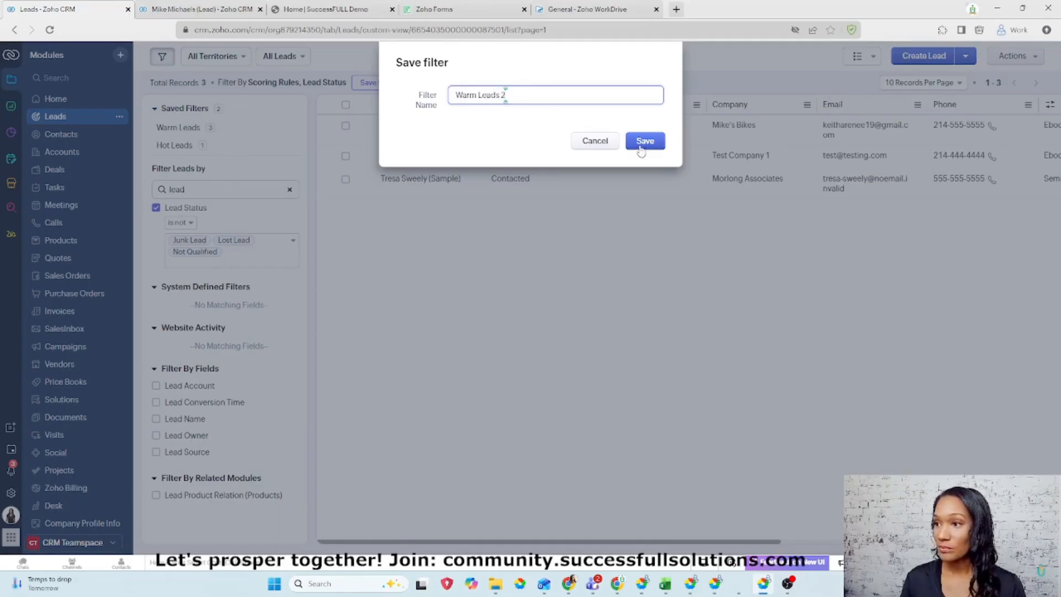
pyautogui.click(643, 141)
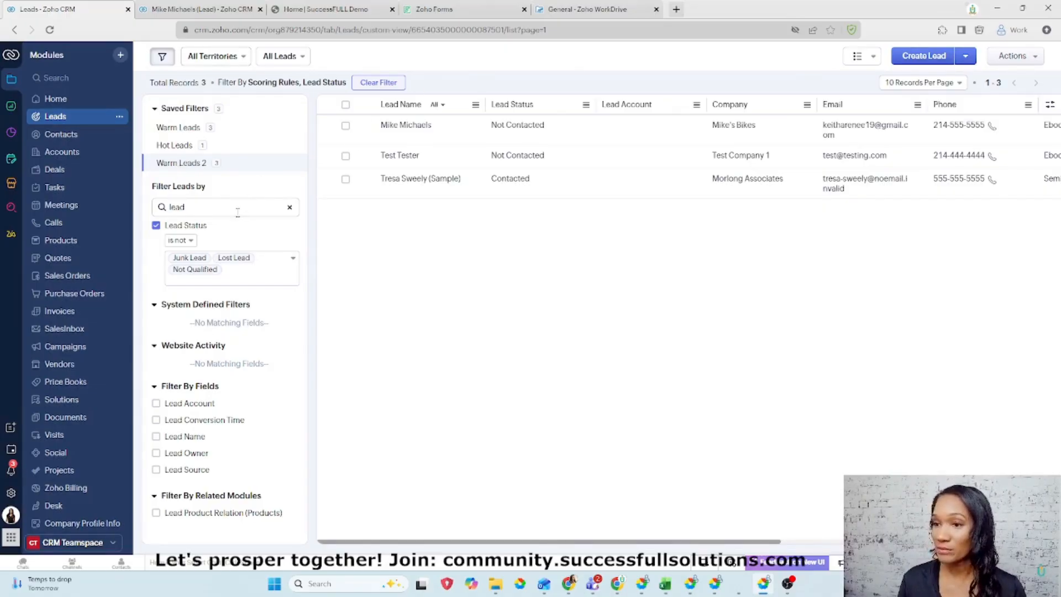
# Clear the filter search, change the Score condition to greater than or equal to 50, and apply the filter.
pyautogui.click(291, 209)
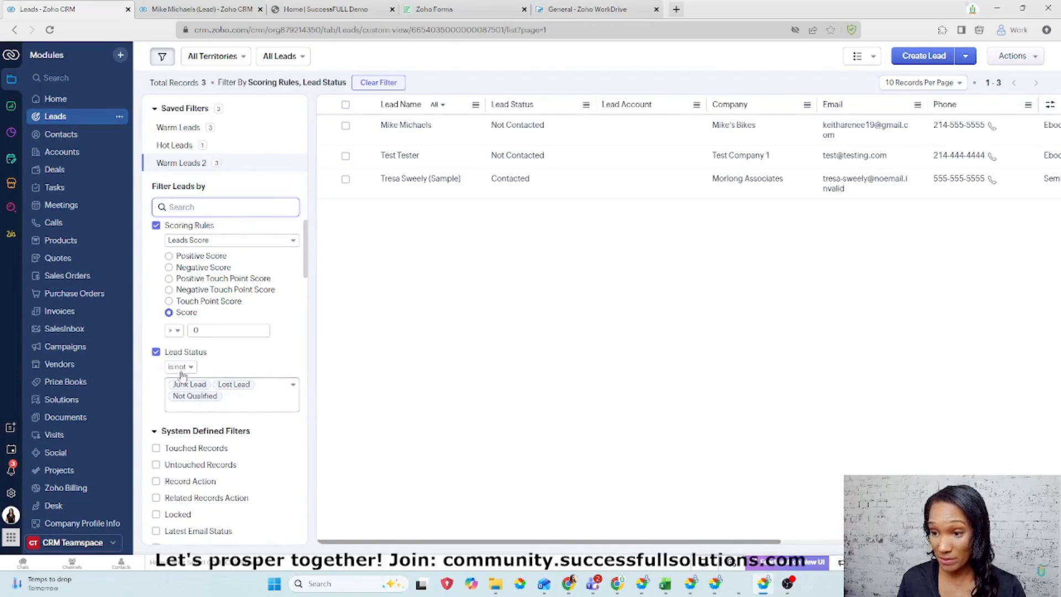
pyautogui.click(174, 330)
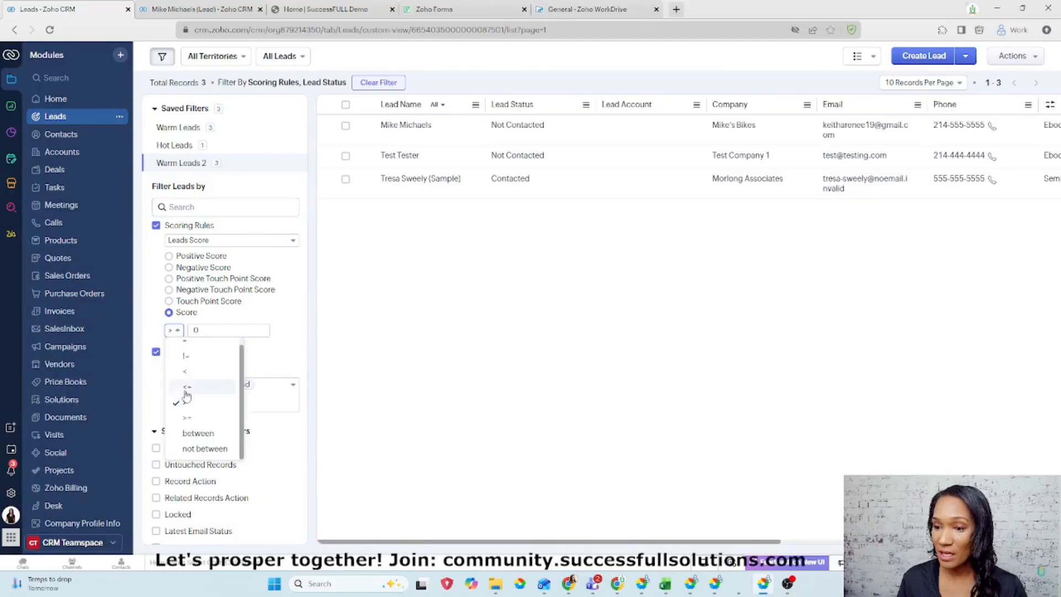
pyautogui.click(208, 418)
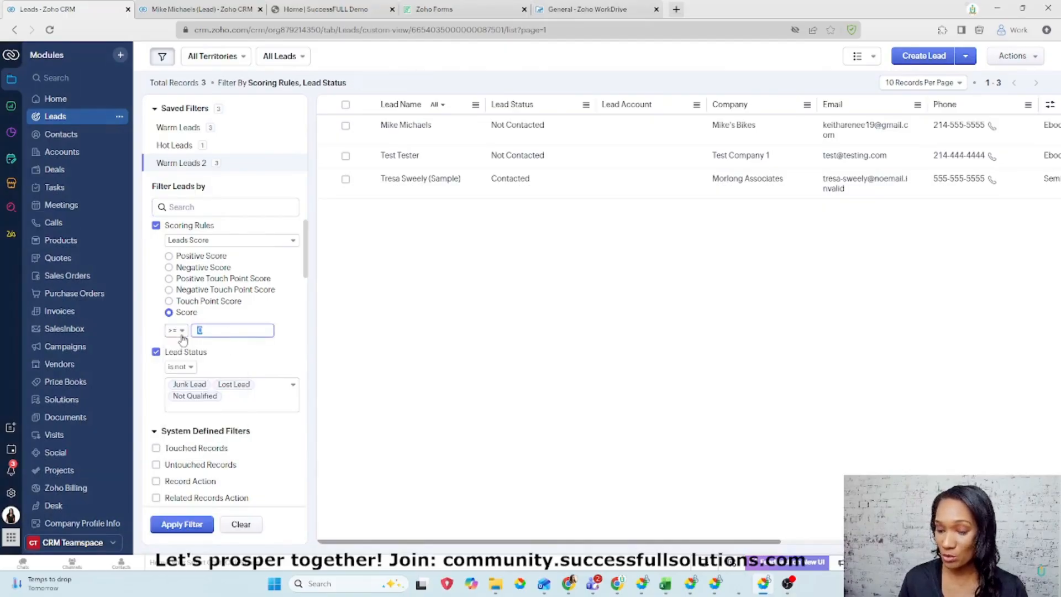
pyautogui.click(405, 289)
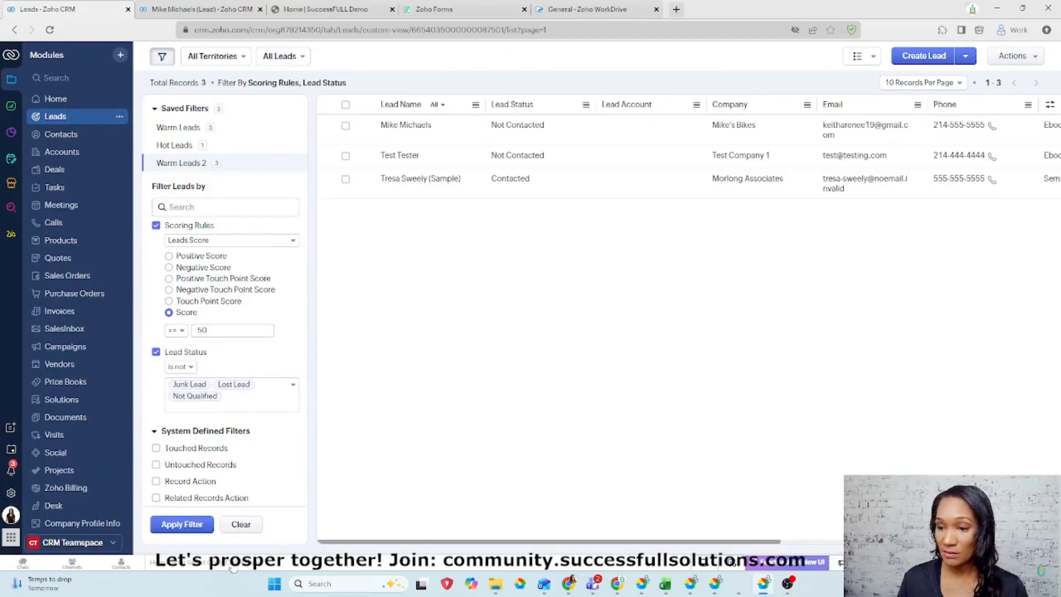
pyautogui.click(185, 528)
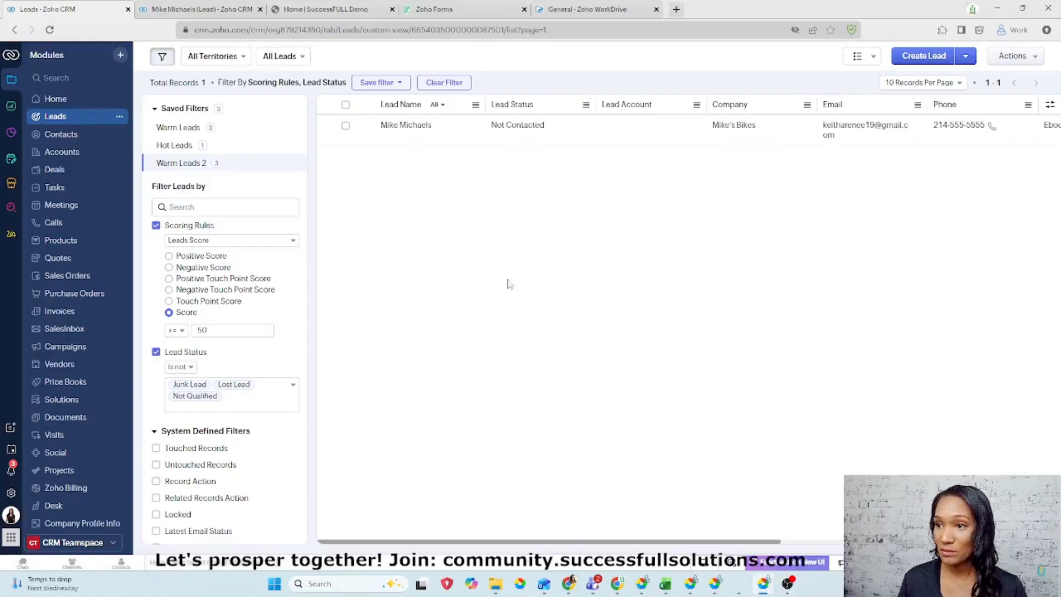
# Save the modified lead filter as a new filter named "Hot Leads 2".
pyautogui.click(372, 83)
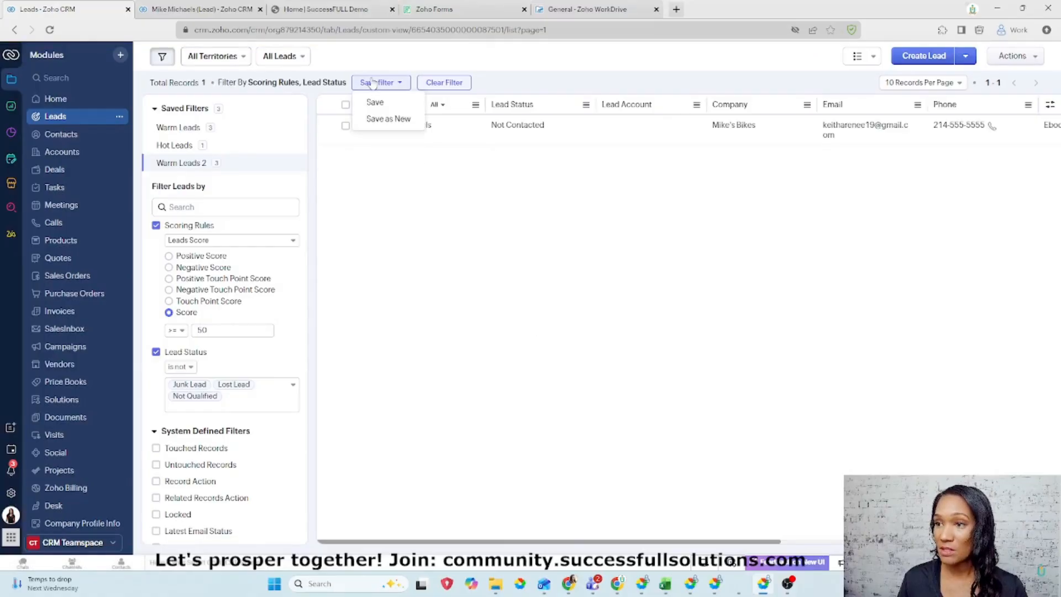
pyautogui.click(378, 119)
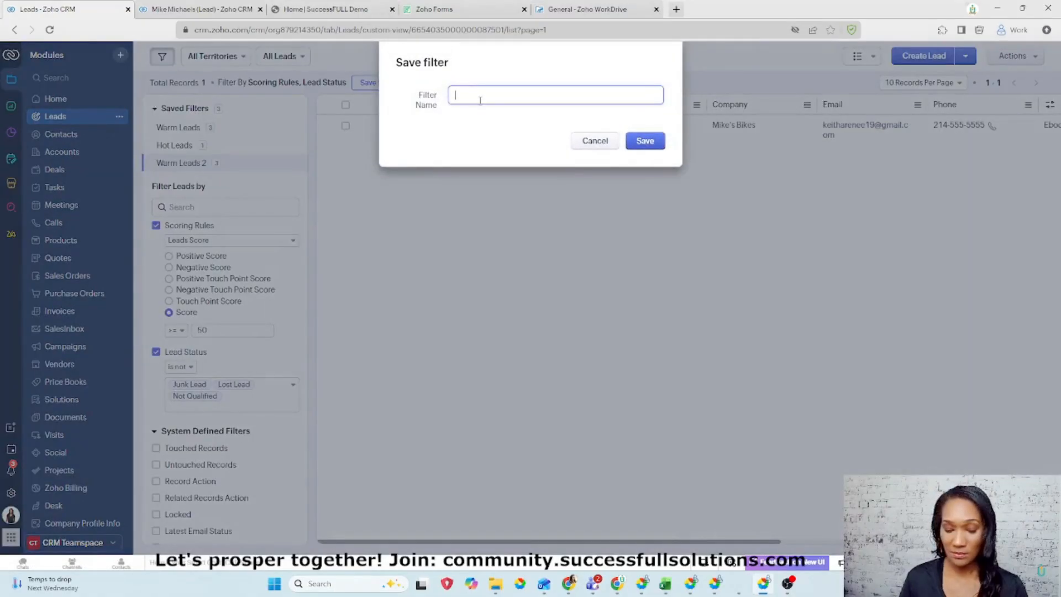
pyautogui.write('Hot Leads')
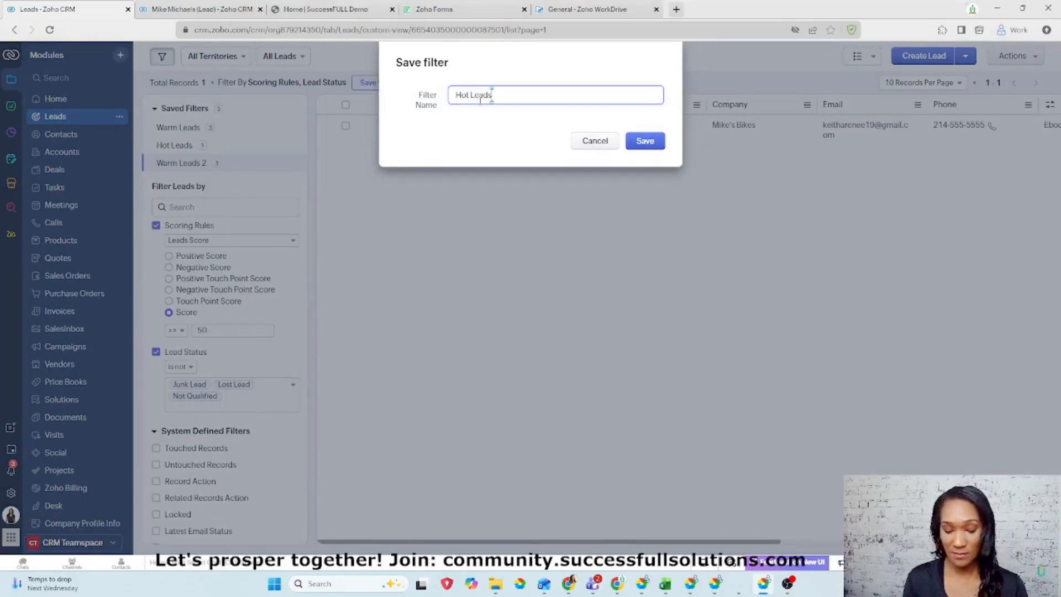
pyautogui.write(' 2')
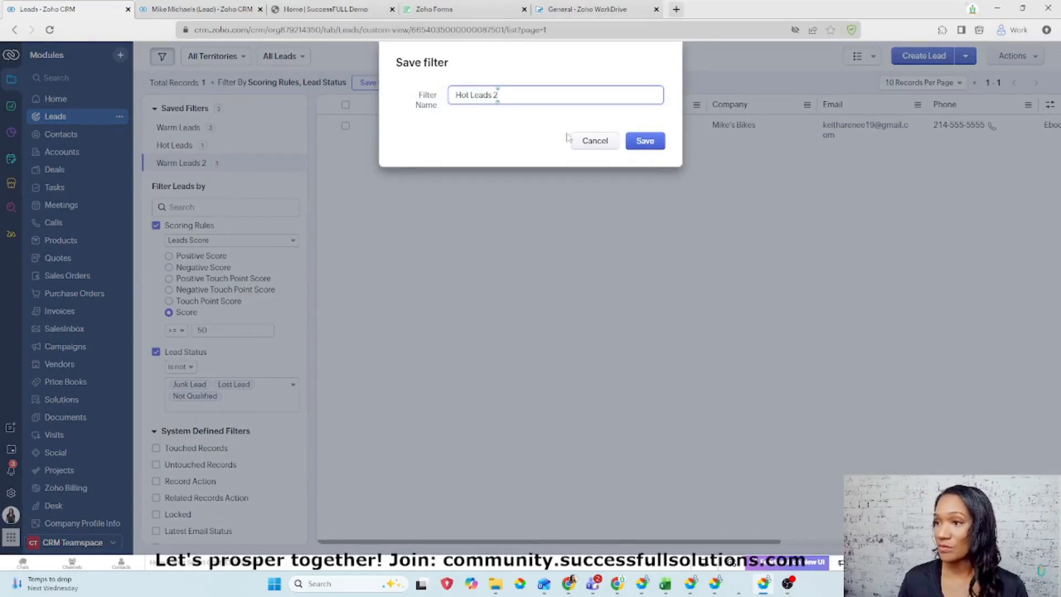
pyautogui.click(645, 140)
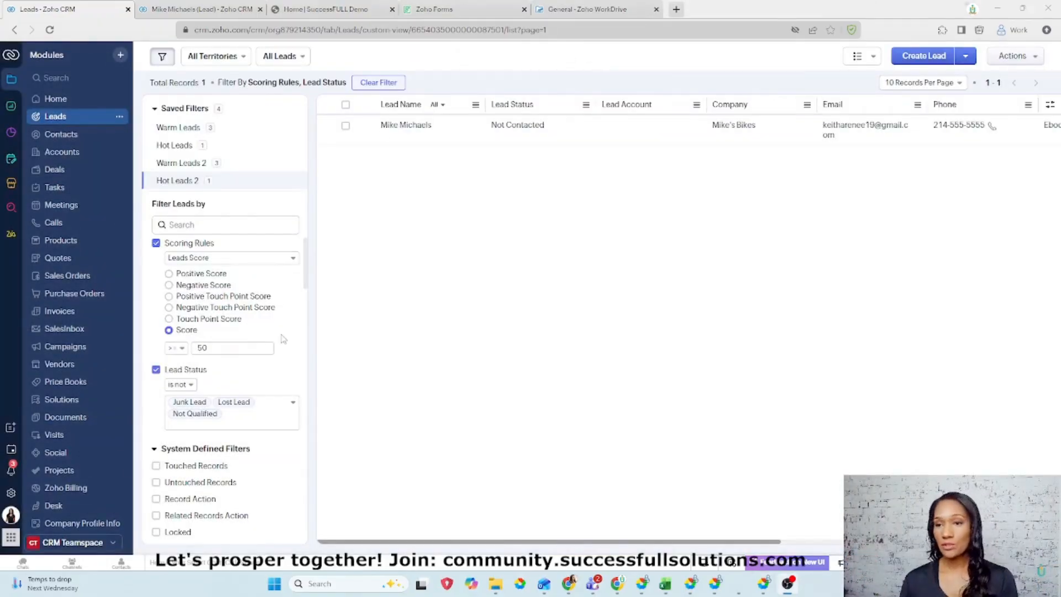
# Go to the Home dashboard and drill down into the Hot Leads component to view its records.
pyautogui.click(56, 101)
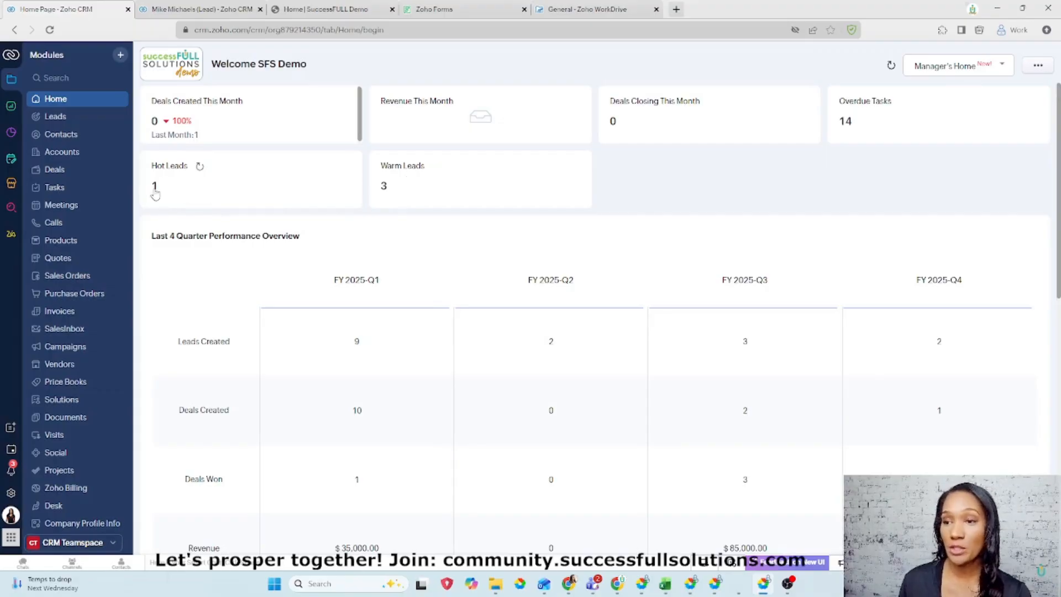
pyautogui.click(168, 207)
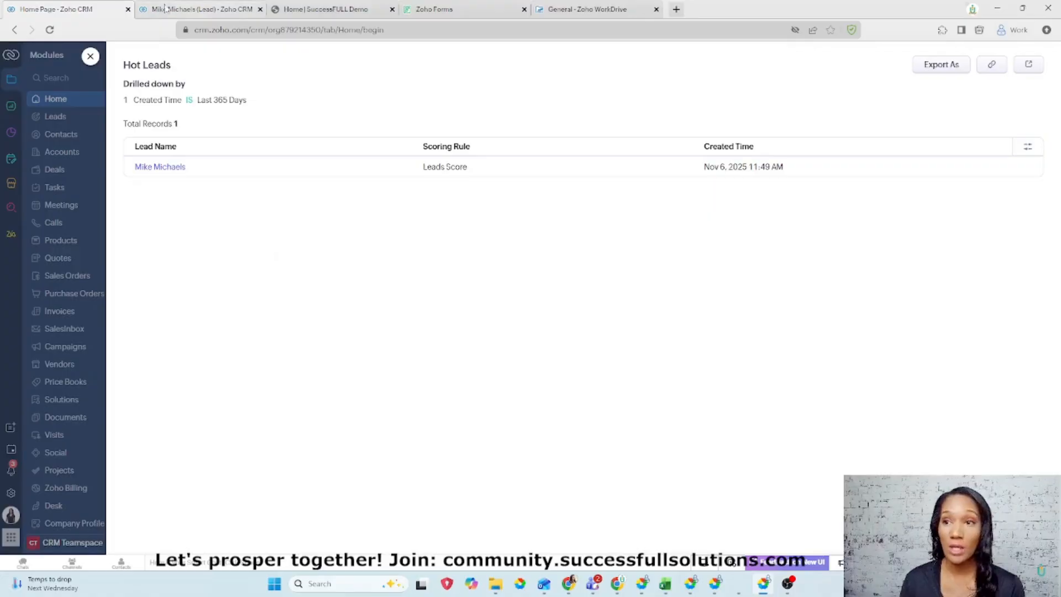
# Close the Hot Leads drill-down and open the Manager's Home page for customization.
pyautogui.click(90, 56)
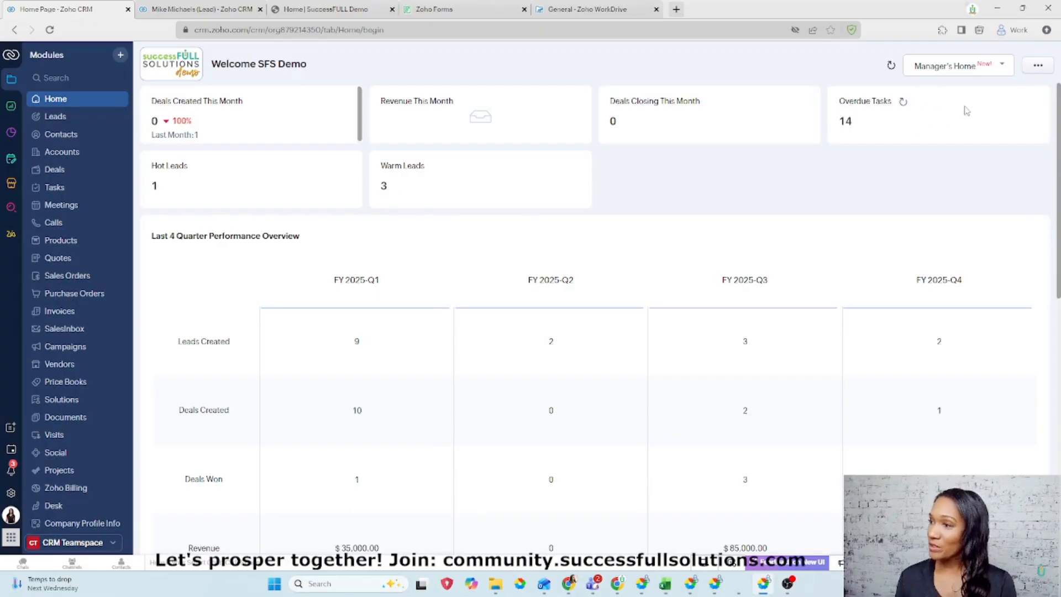
pyautogui.click(1002, 66)
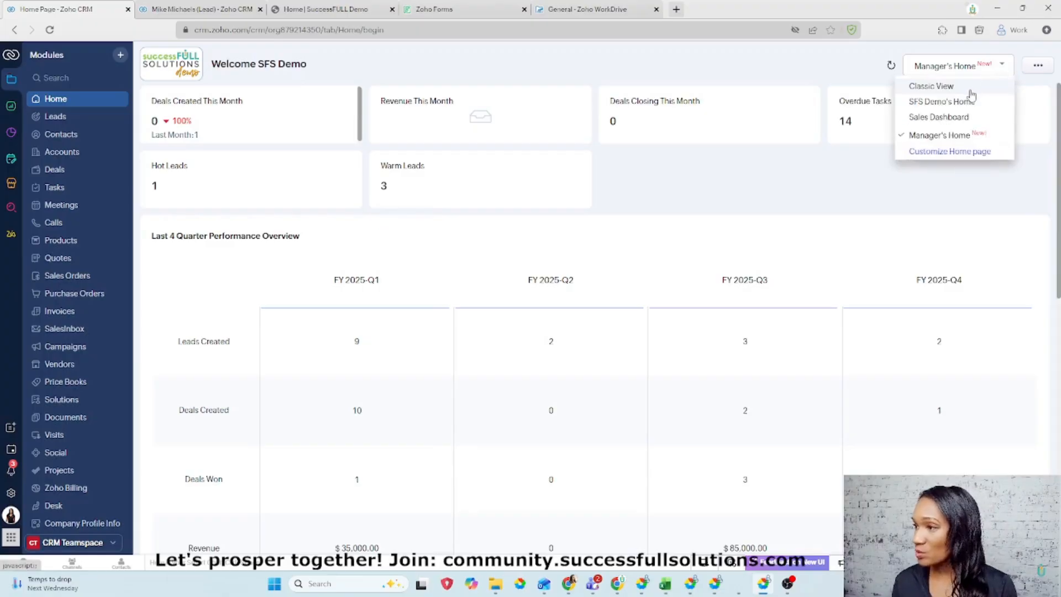
pyautogui.click(942, 153)
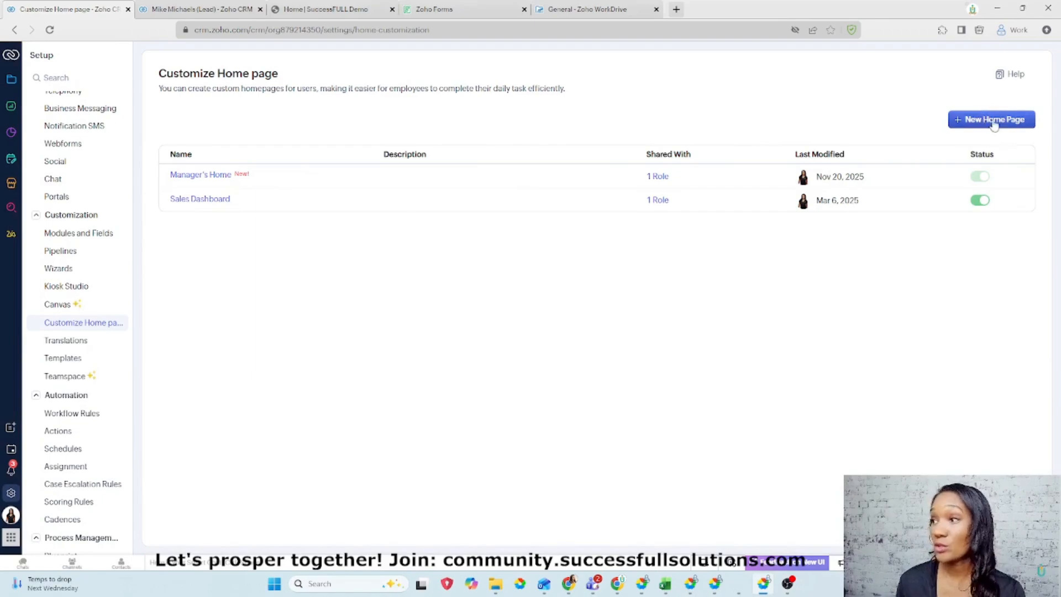
pyautogui.click(190, 176)
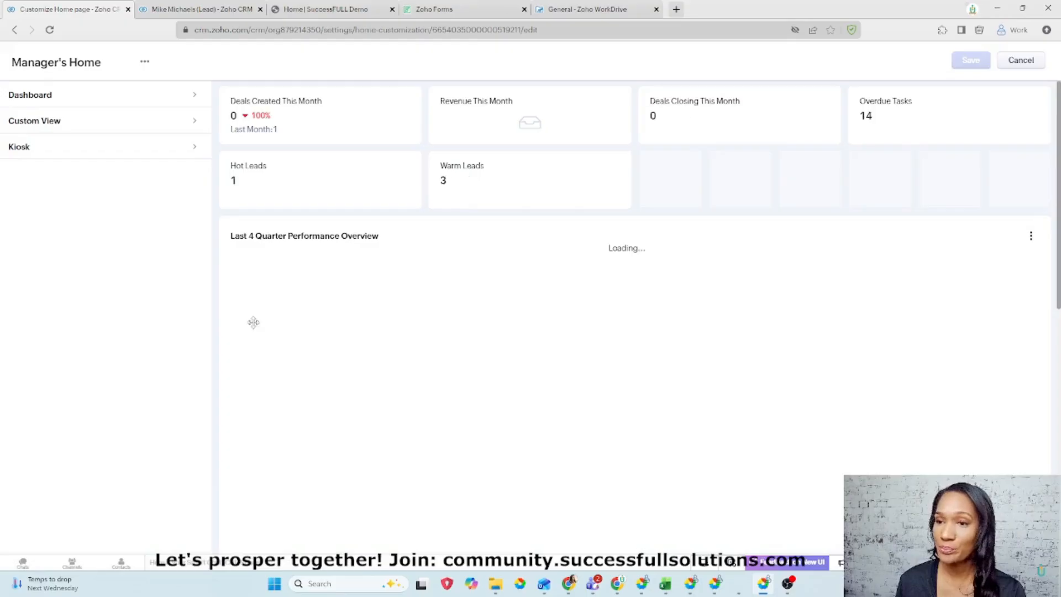
# Display the available components of the Lead Analytics dashboard in the home page editor.
pyautogui.click(109, 99)
pyautogui.click(62, 116)
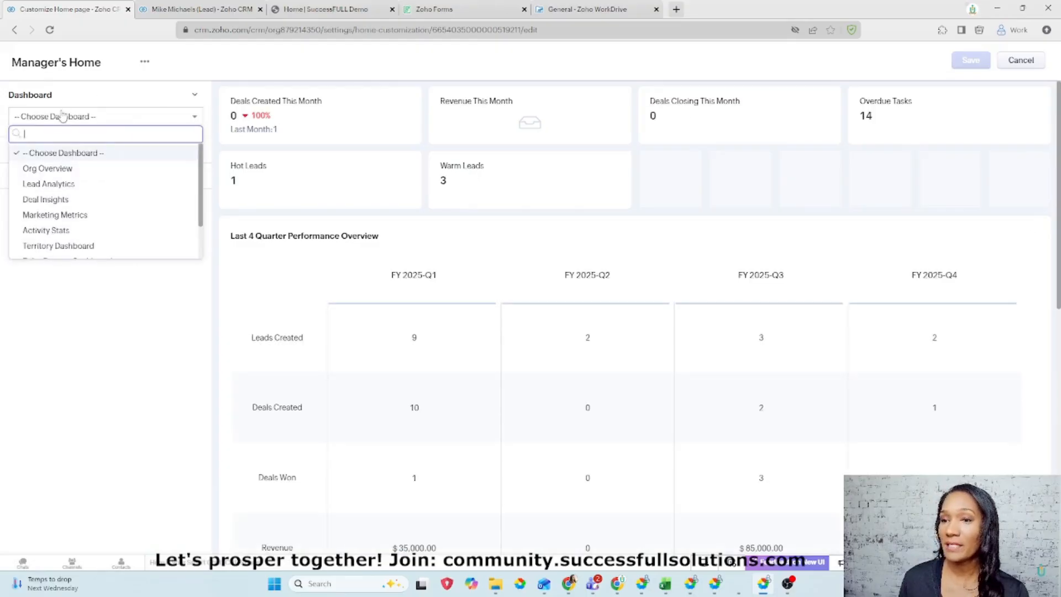
pyautogui.click(56, 185)
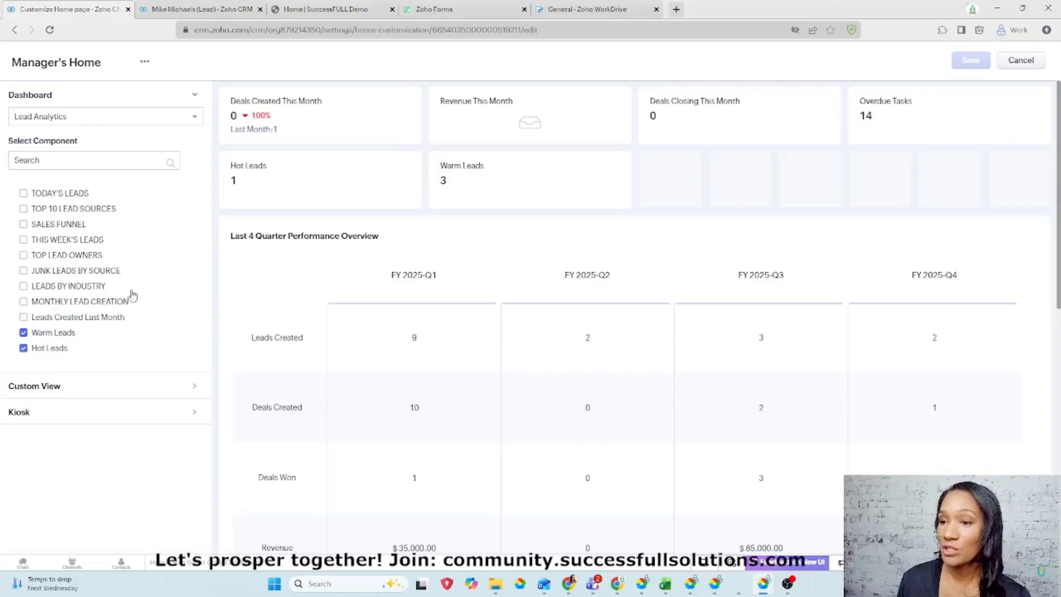
# Remove and re-add the Hot Leads component on Manager's Home, and leave the editor without saving.
pyautogui.click(23, 349)
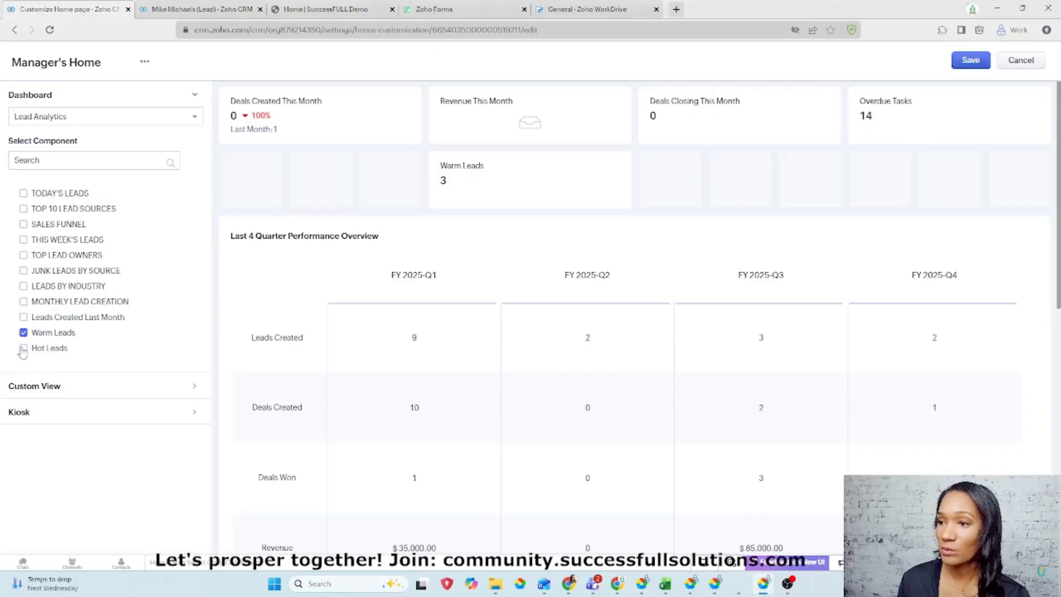
pyautogui.click(23, 349)
pyautogui.scroll(-2, 426, 441)
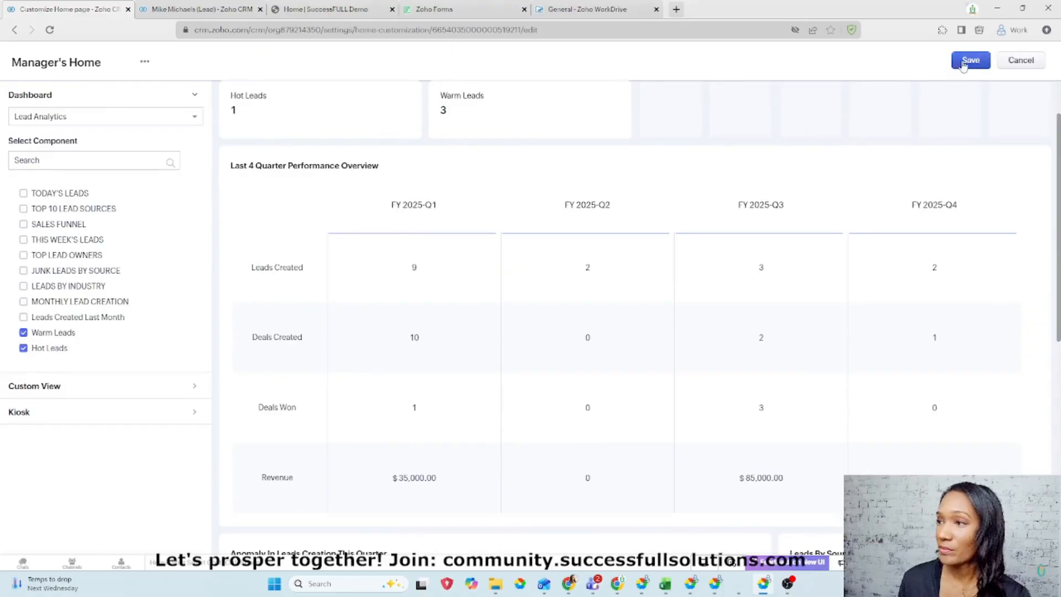
pyautogui.click(1019, 62)
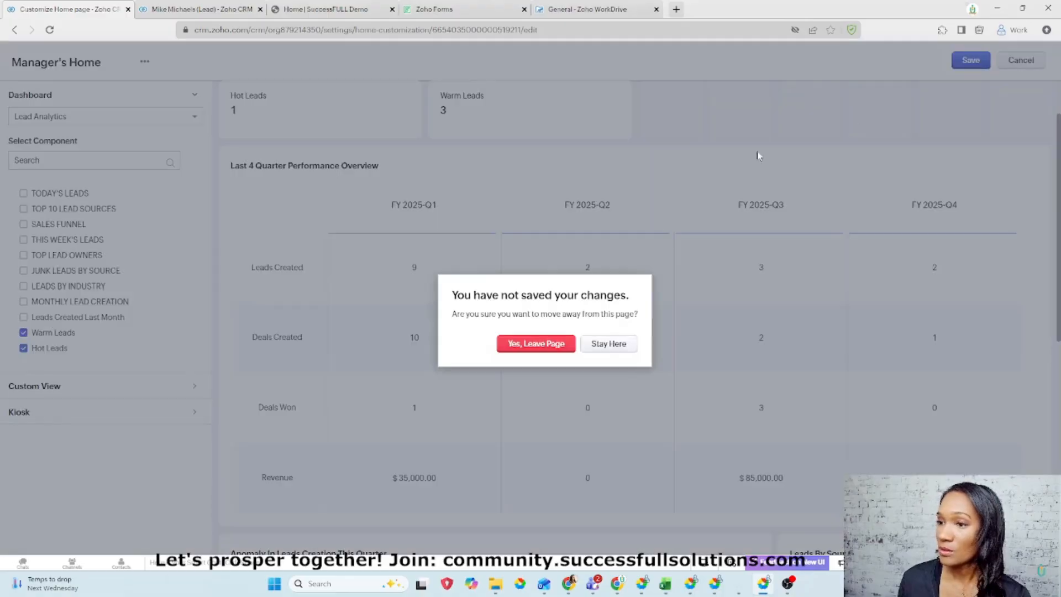
pyautogui.click(541, 344)
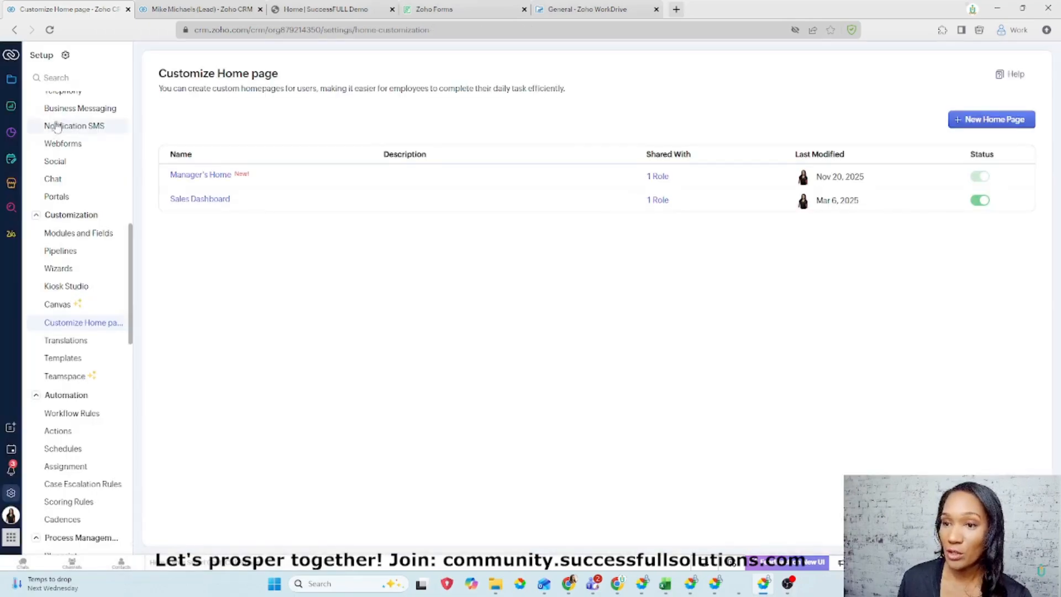
# Open the Lead Analytics dashboard and start adding a KPI component in the Basic style.
pyautogui.click(9, 134)
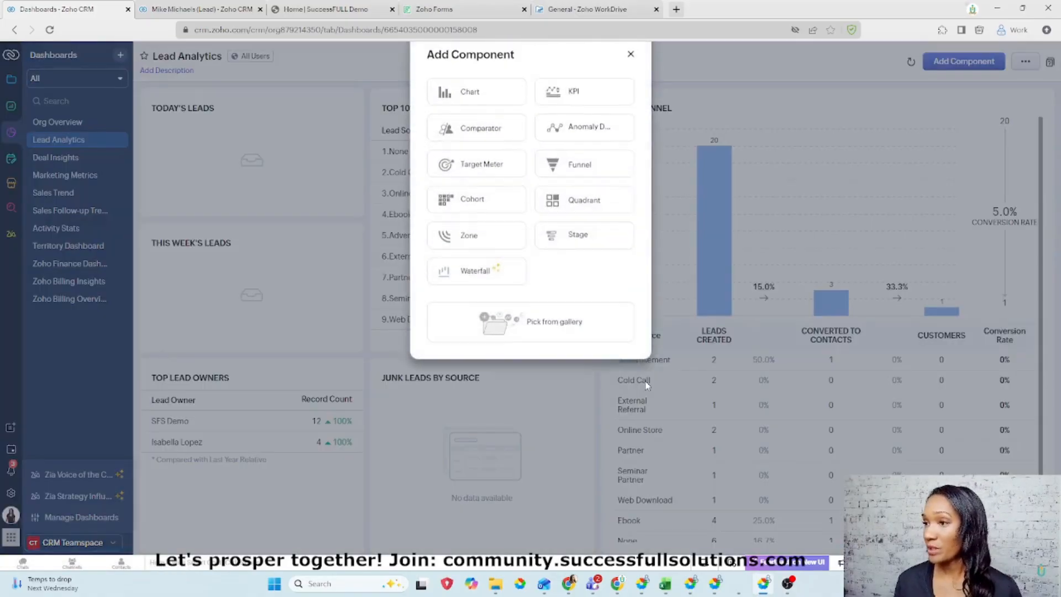
pyautogui.click(571, 104)
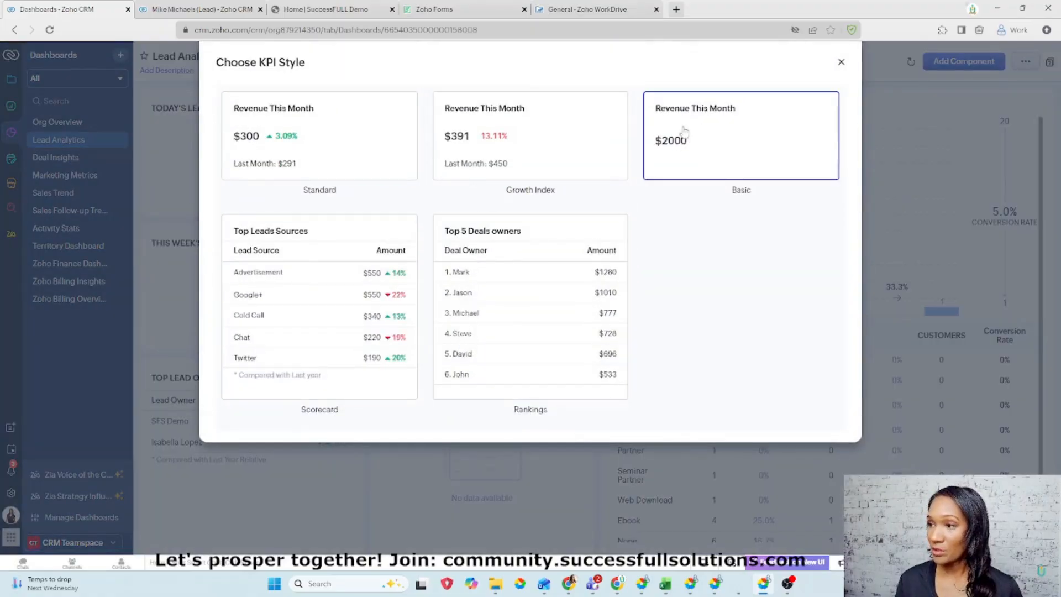
pyautogui.click(714, 142)
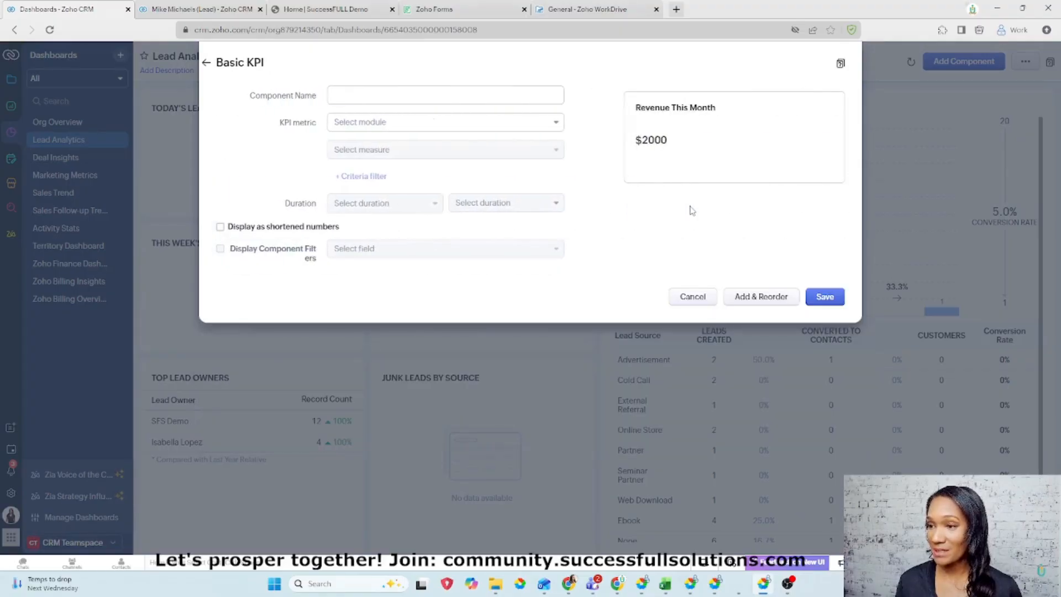
# Name the KPI component "Warm Leads 2" and set its metric module to Leads.
pyautogui.click(467, 96)
pyautogui.click(409, 121)
pyautogui.moveTo(410, 140); pyautogui.dragTo(409, 141)
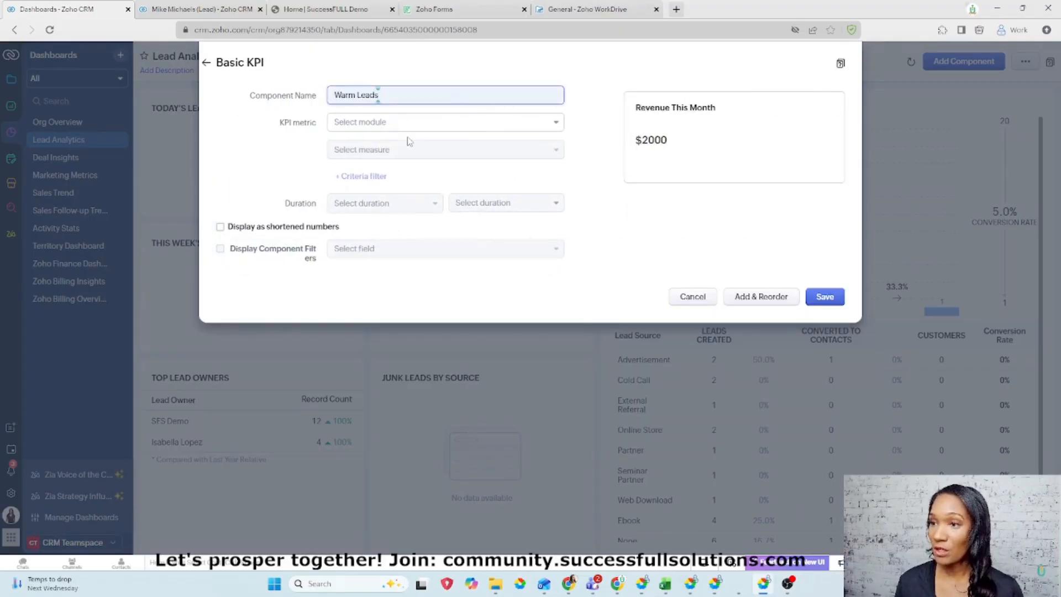
pyautogui.write('2')
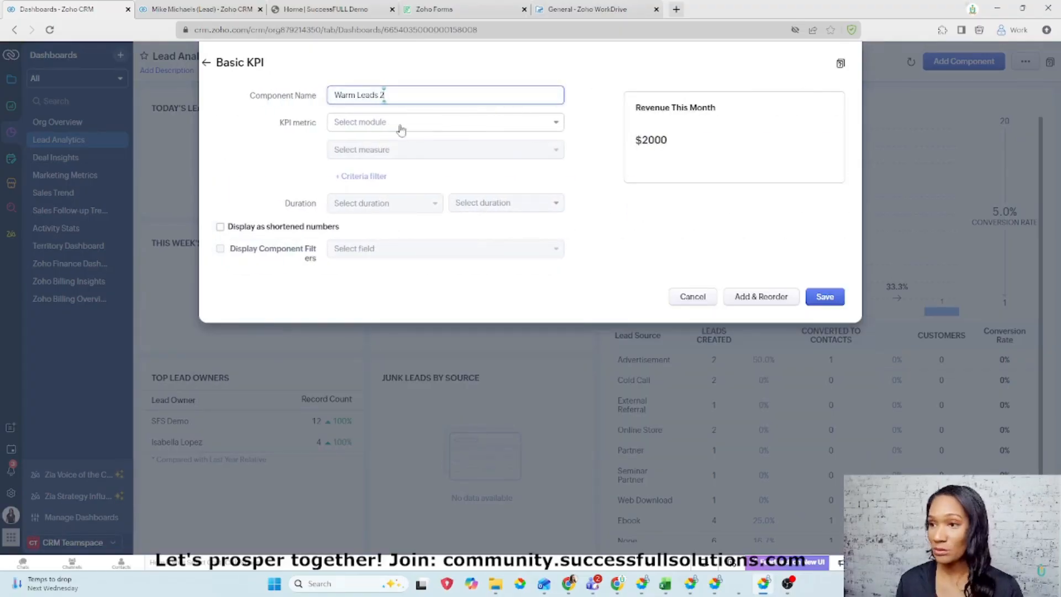
pyautogui.click(362, 130)
pyautogui.click(356, 169)
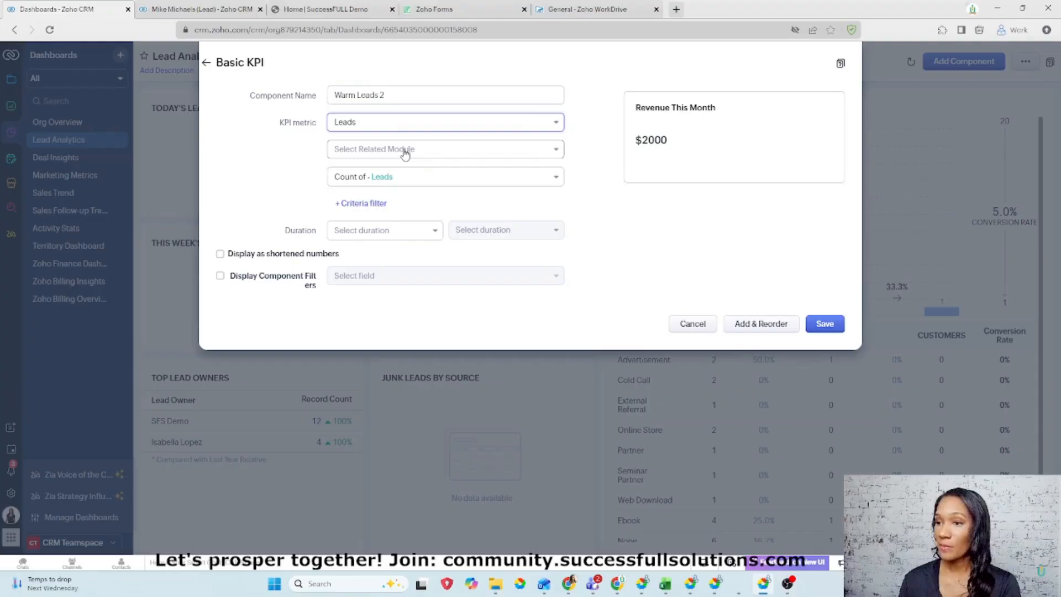
# Set the KPI's related module to Entity Scores (Scoring Rules) and add an empty criteria filter.
pyautogui.click(438, 148)
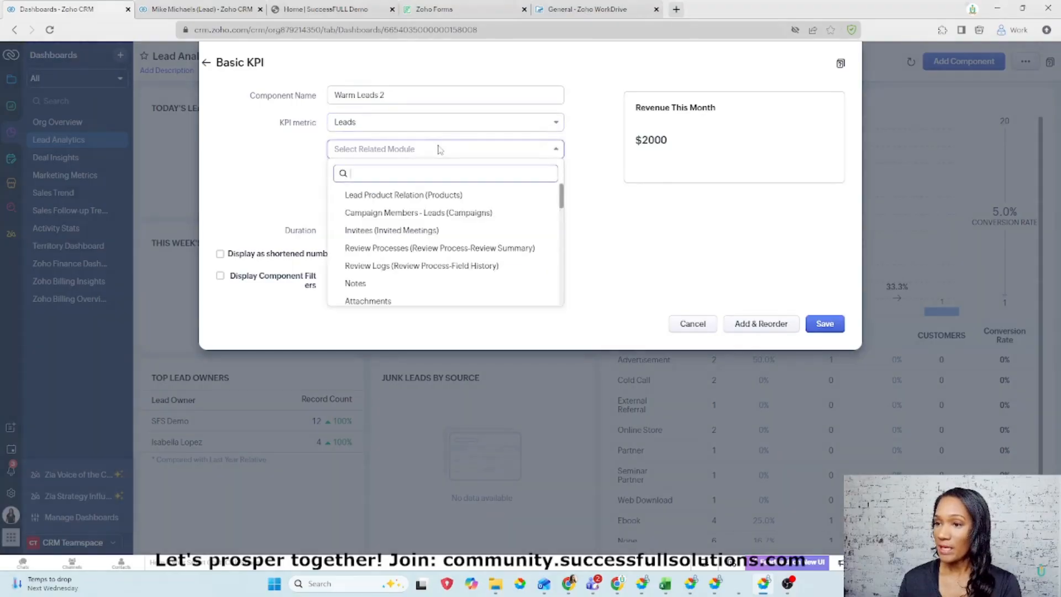
pyautogui.write('sc')
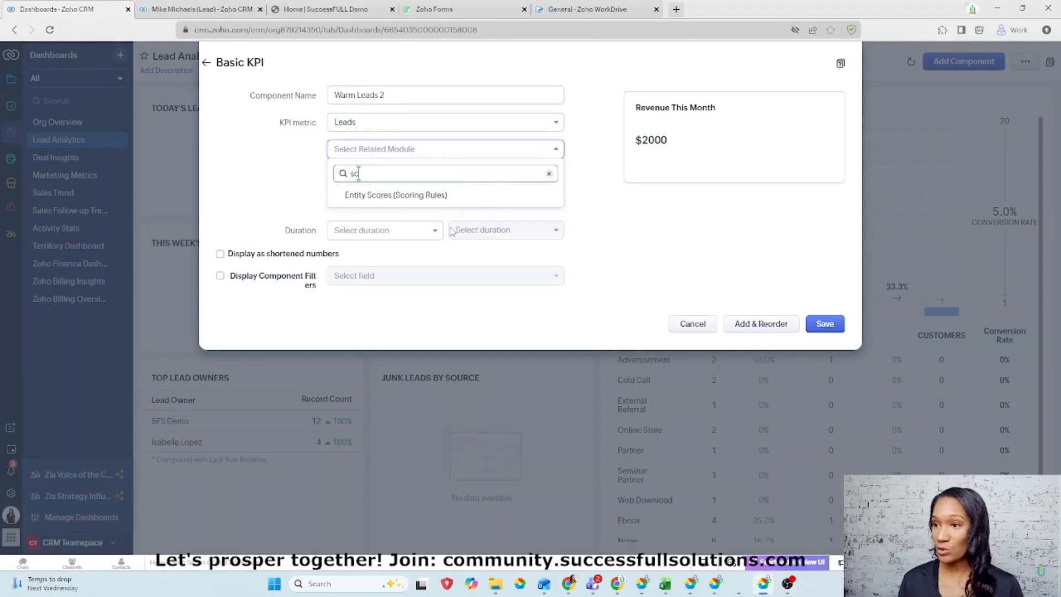
pyautogui.click(425, 197)
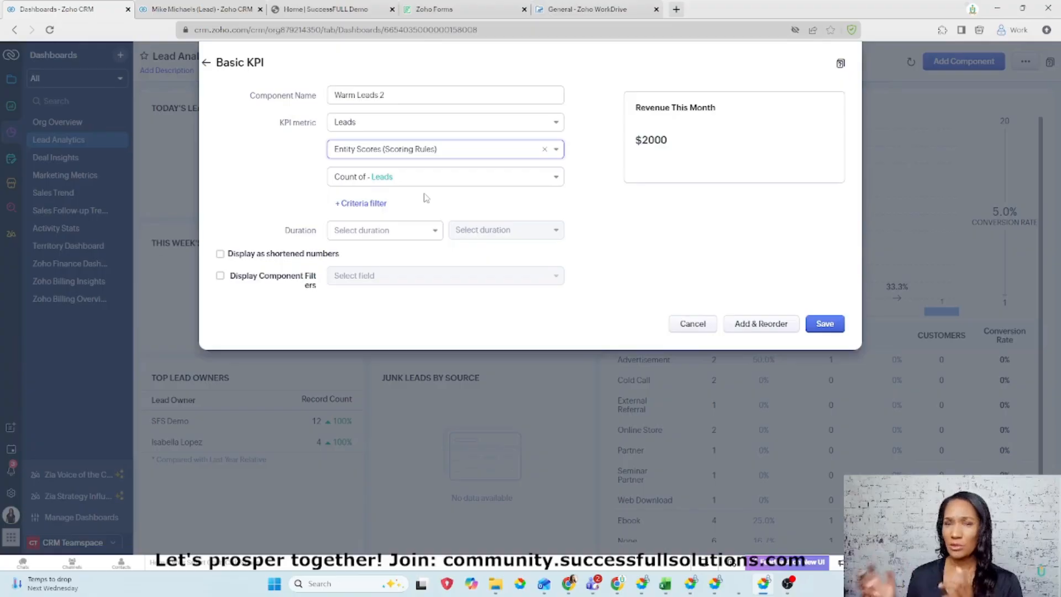
pyautogui.click(362, 150)
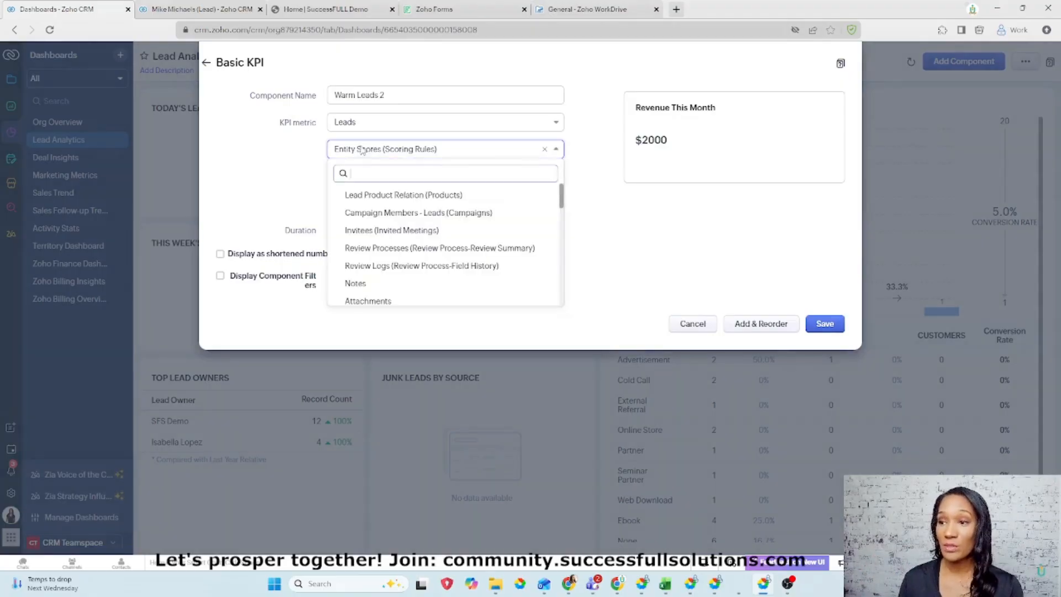
pyautogui.click(505, 148)
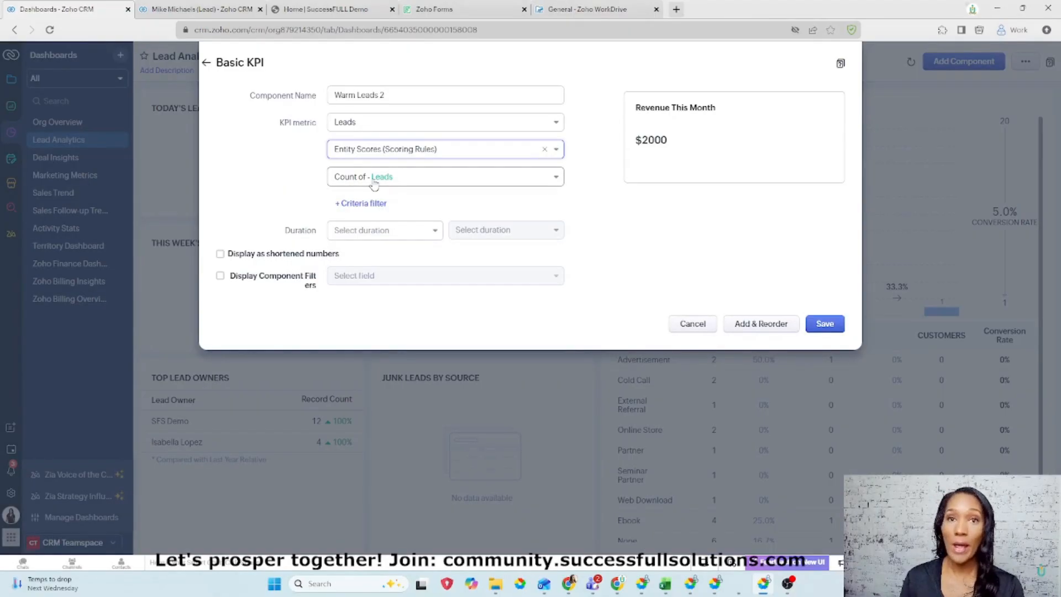
pyautogui.click(370, 204)
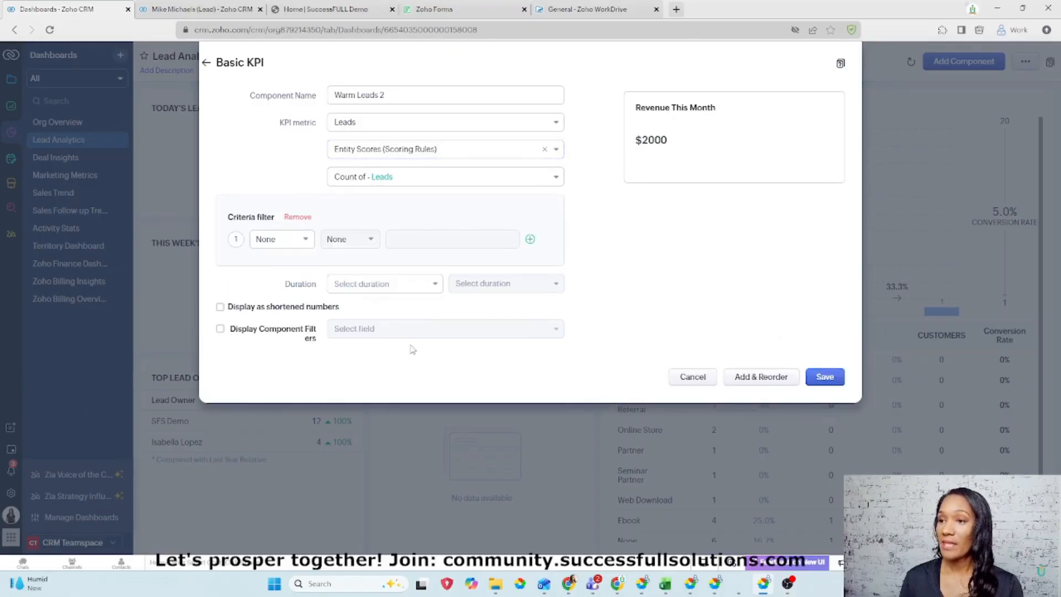